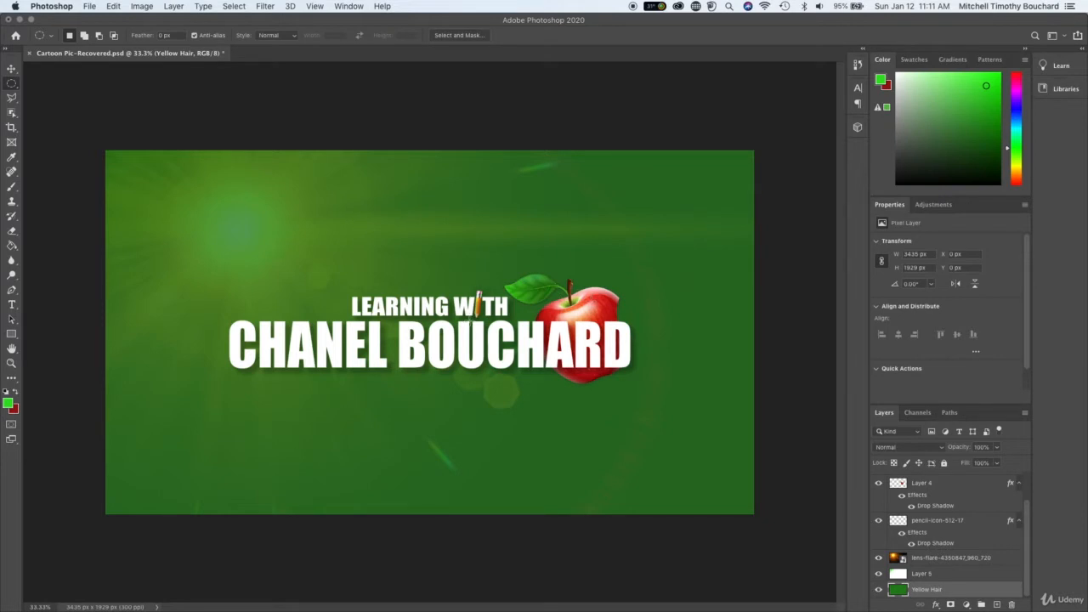
# Step: Examine the pencil that replaces the letter i in the LEARNING WITH title up close and in the full composition
pyautogui.press('super+equal')
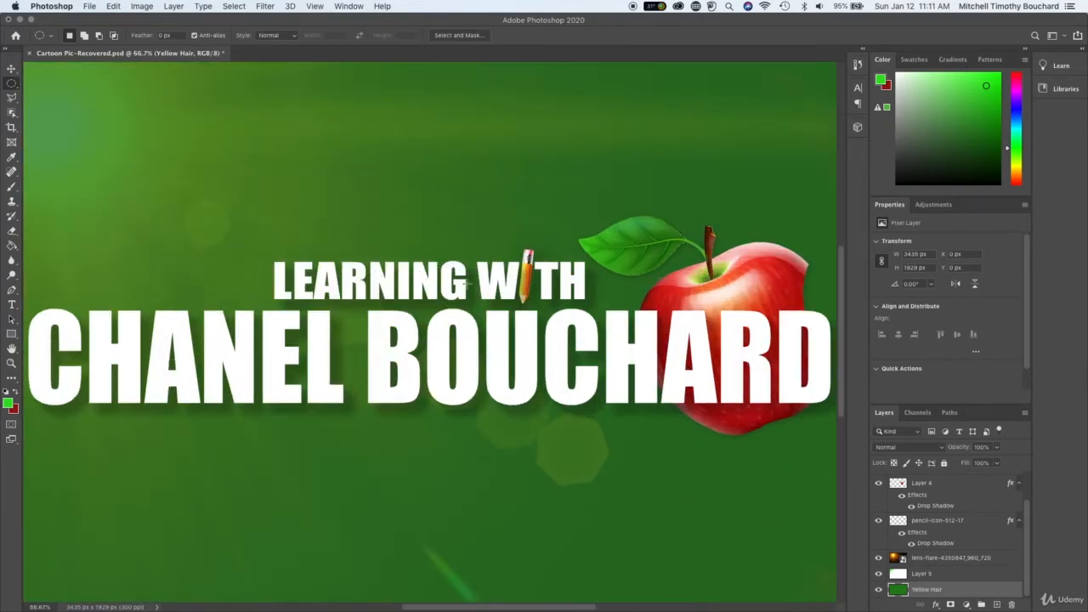
pyautogui.moveTo(503, 226); pyautogui.dragTo(587, 349)
pyautogui.moveTo(505, 232); pyautogui.dragTo(560, 326)
pyautogui.click(513, 212)
pyautogui.hscroll(3, 489, 212)
pyautogui.moveTo(448, 219); pyautogui.dragTo(558, 367)
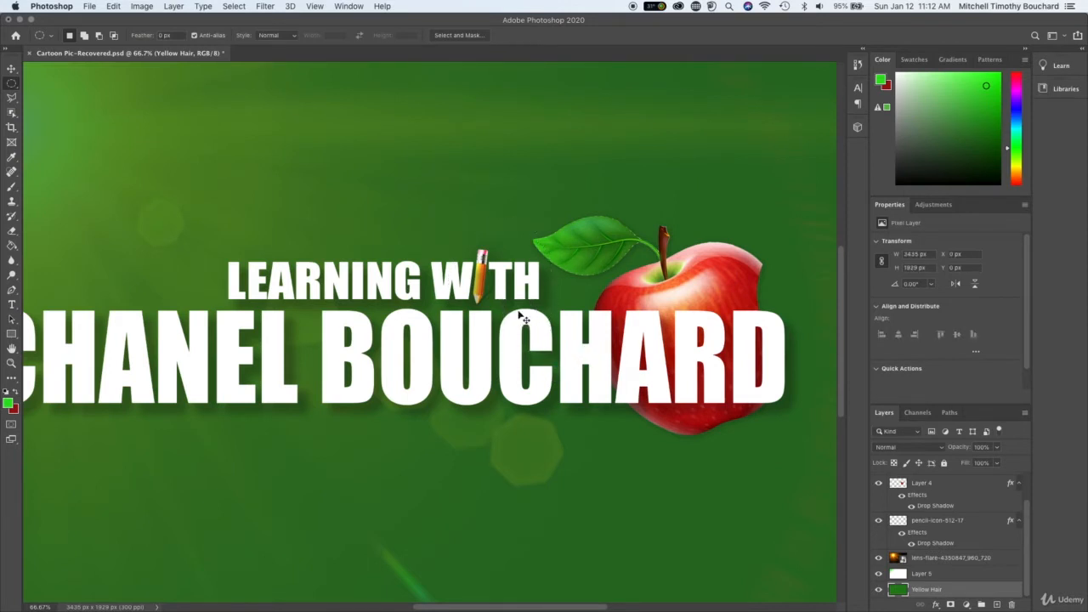
pyautogui.press('super+minus')
pyautogui.press('super+minus')
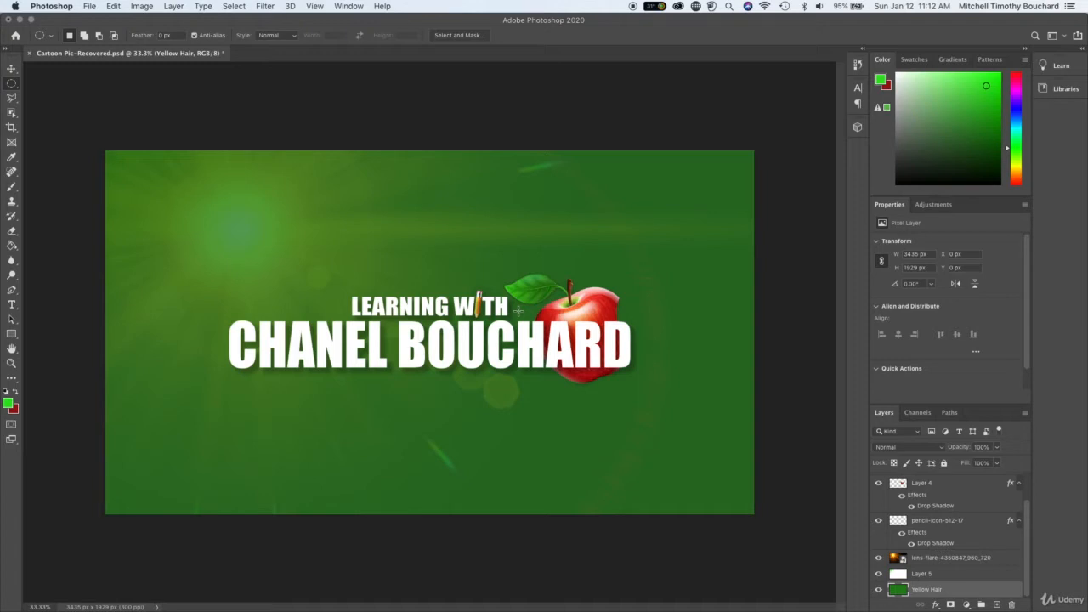
pyautogui.press('super+plus')
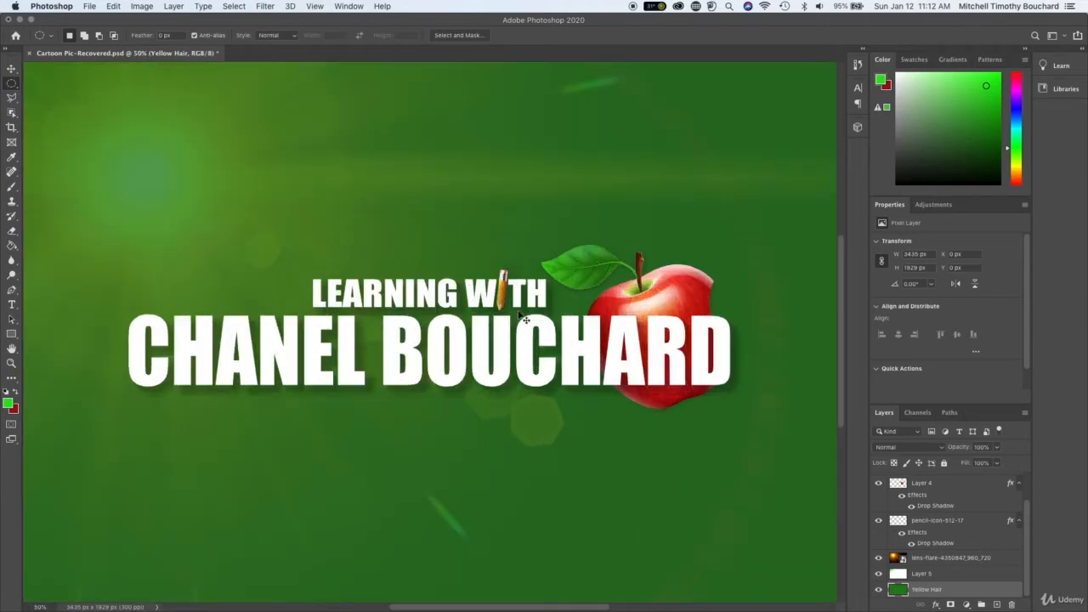
pyautogui.press('super+minus')
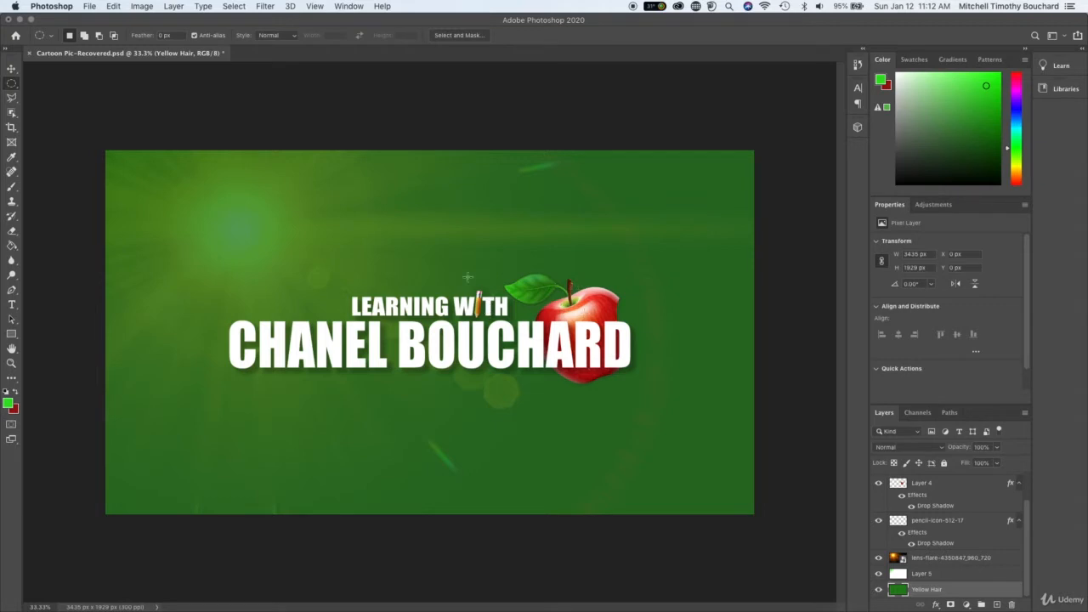
pyautogui.moveTo(458, 244); pyautogui.dragTo(500, 357)
pyautogui.press('super+d')
# Step: Select the lens flare layer and compare the artwork with that layer hidden and shown
pyautogui.click(878, 558)
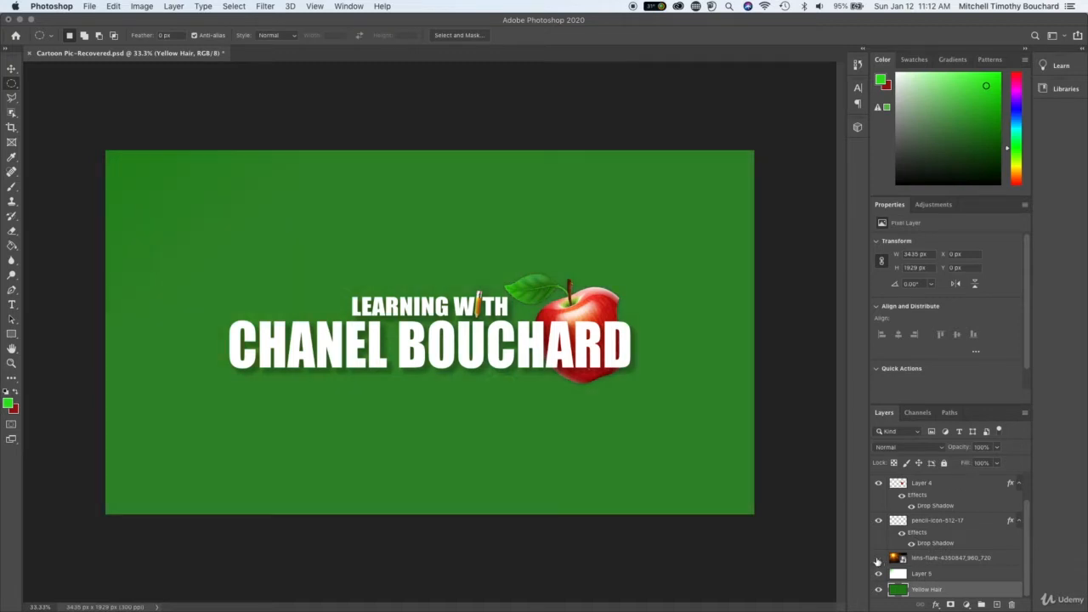
pyautogui.click(879, 558)
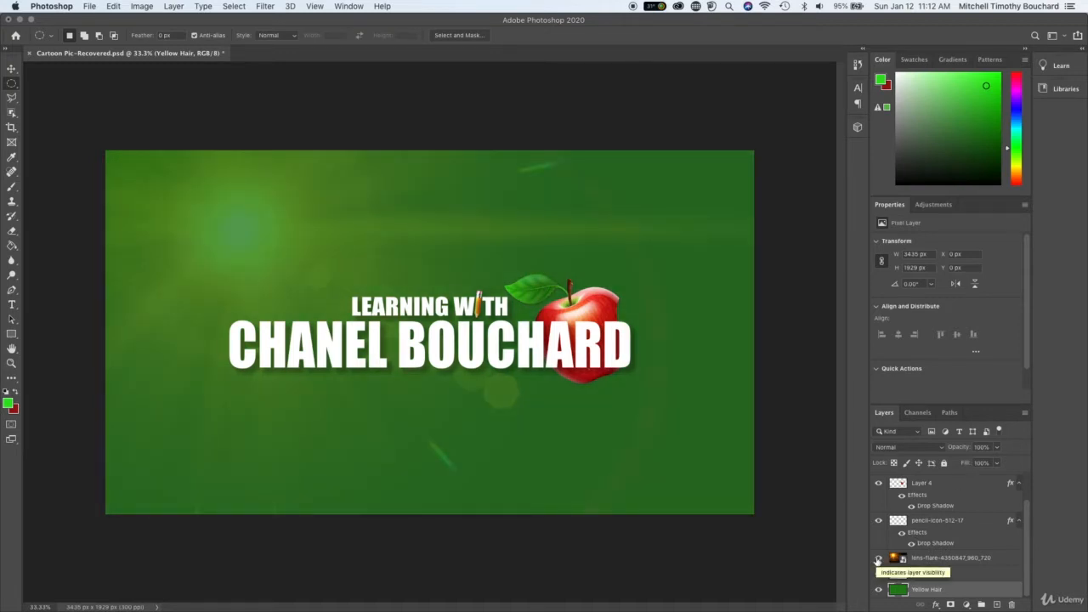
pyautogui.click(933, 561)
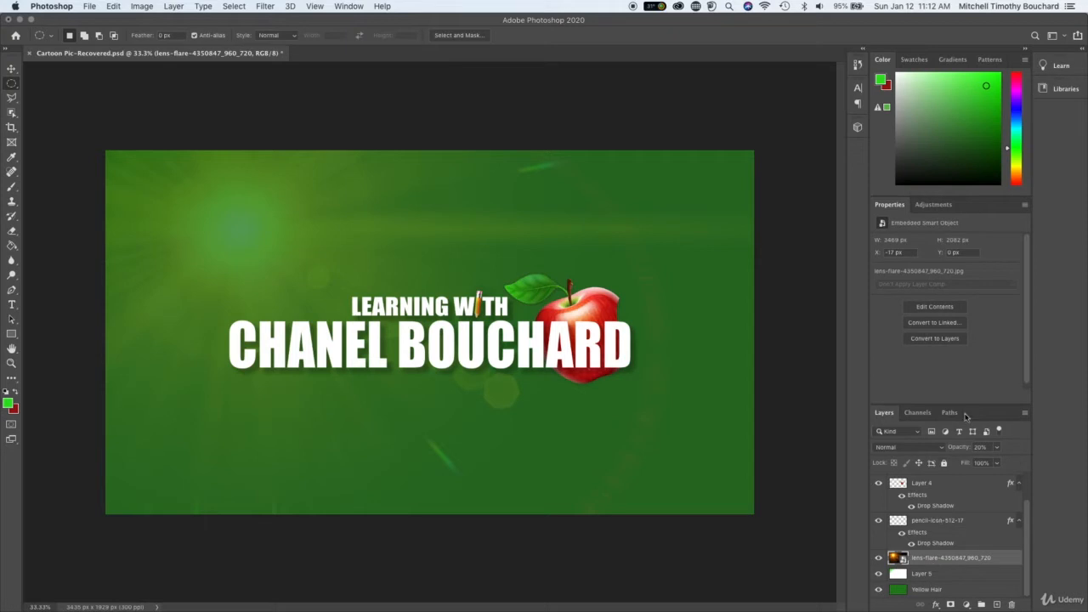
pyautogui.click(878, 559)
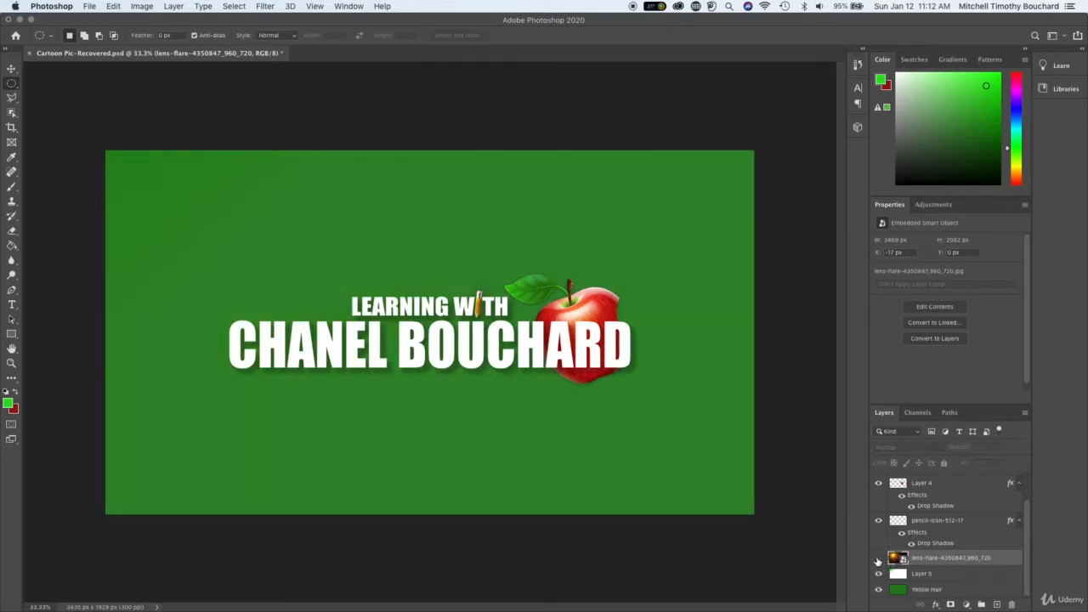
pyautogui.press('super+plus')
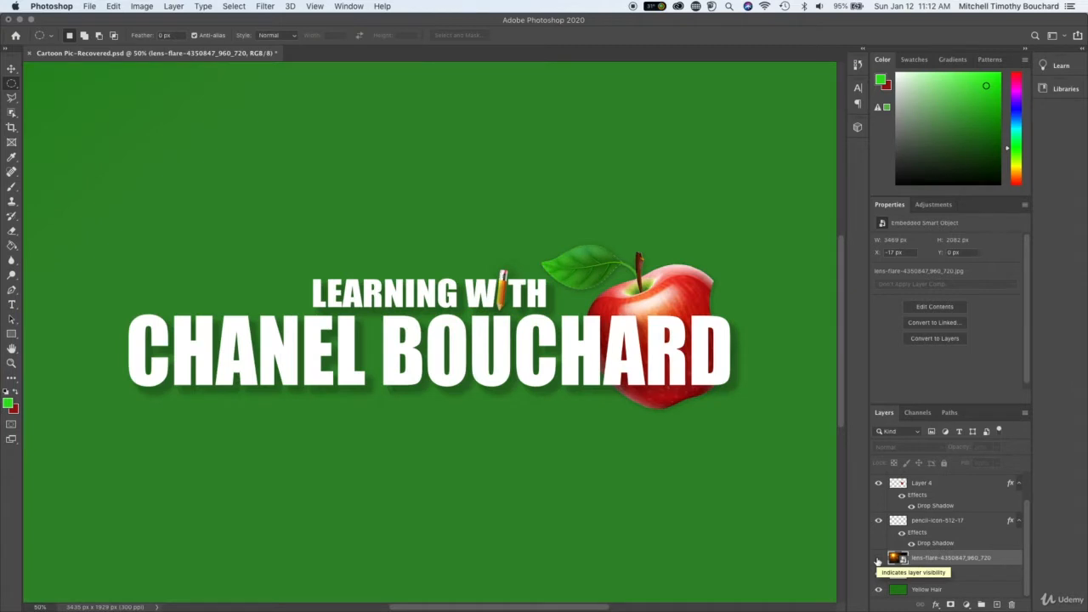
pyautogui.click(878, 559)
pyautogui.hscroll(-4, 423, 284)
pyautogui.scroll(2, 423, 284)
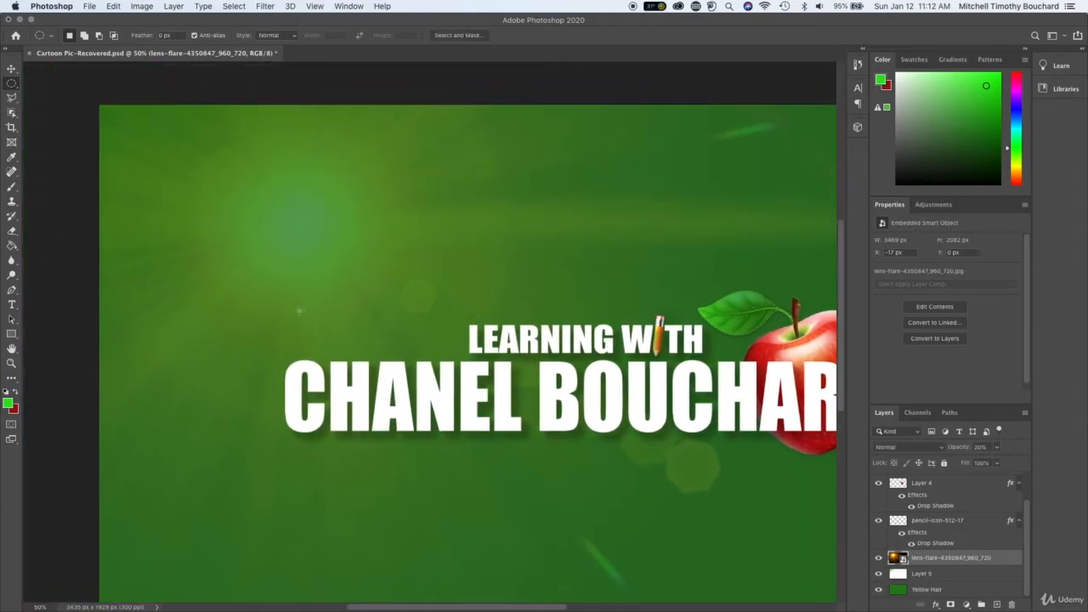
pyautogui.press('super+minus')
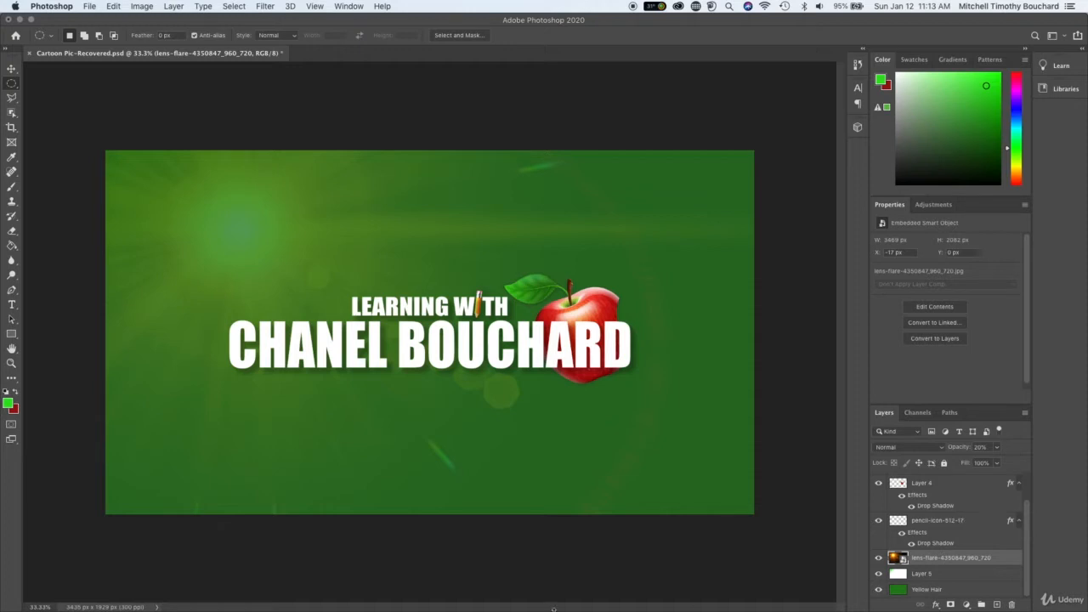
# Step: Compare the design with the apple on Layer 4 hidden and shown
pyautogui.scroll(2, 959, 539)
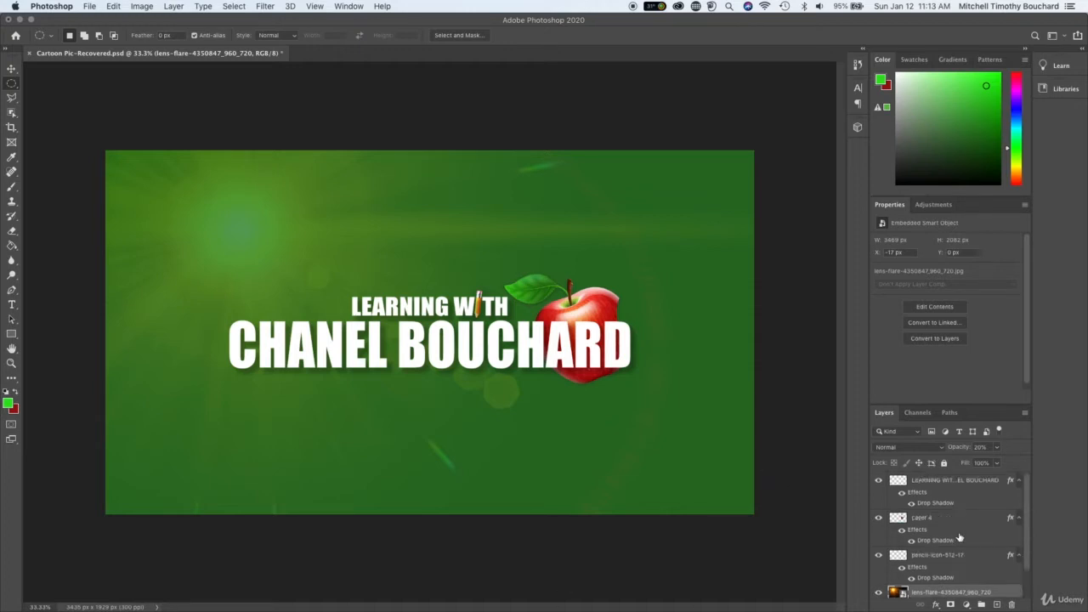
pyautogui.click(879, 517)
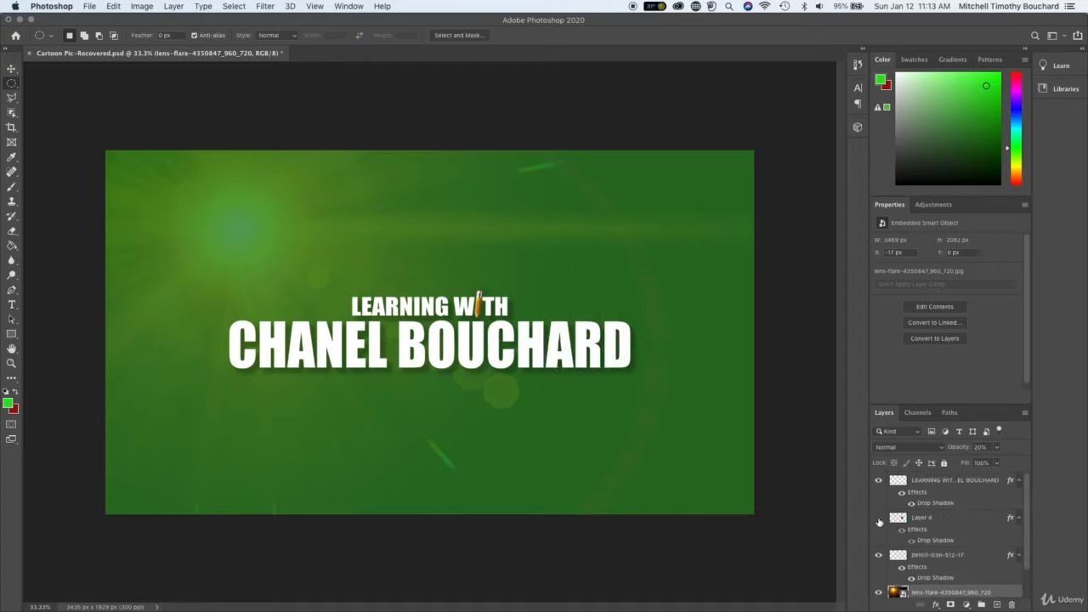
pyautogui.click(879, 518)
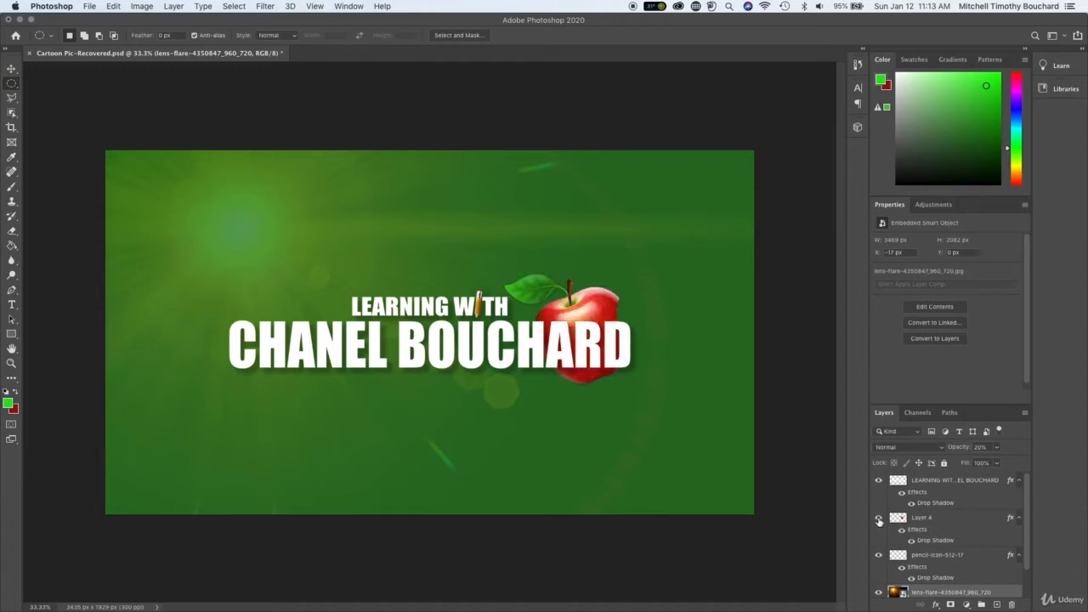
pyautogui.click(879, 517)
pyautogui.click(880, 518)
# Step: Compare the background with Layer 5 hidden and shown, and check the Yellow Hair layer beneath it
pyautogui.scroll(-1, 906, 554)
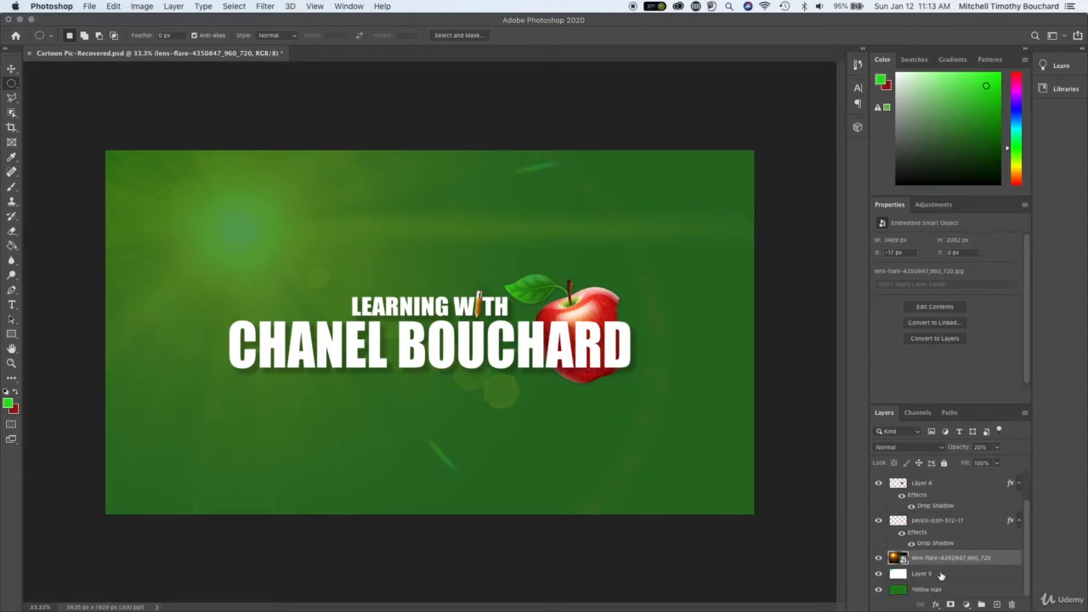
pyautogui.click(935, 575)
pyautogui.click(879, 575)
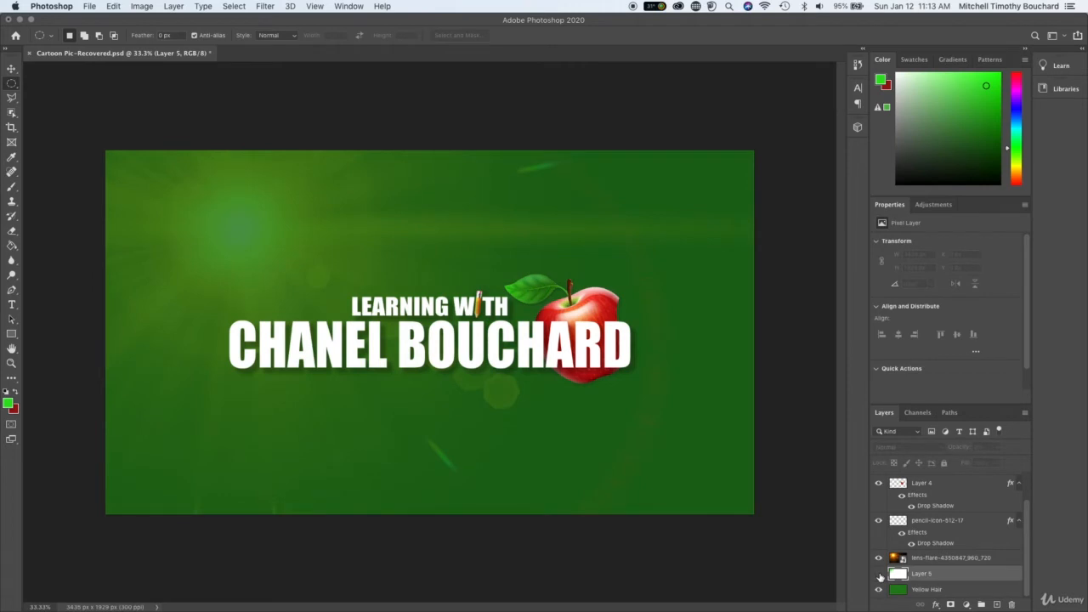
pyautogui.click(879, 575)
pyautogui.click(879, 575)
pyautogui.click(880, 575)
pyautogui.click(918, 593)
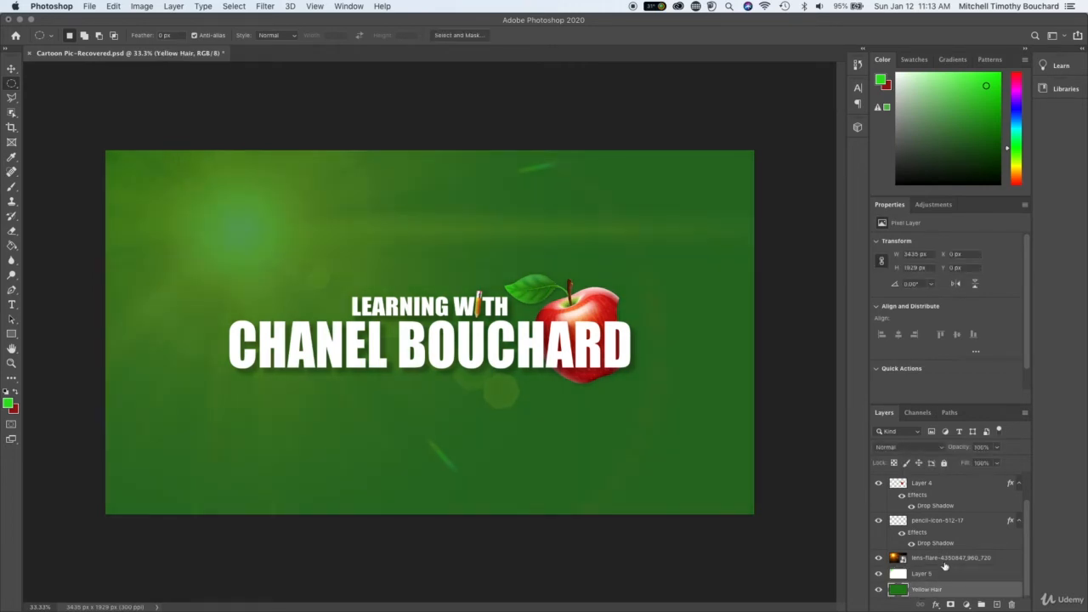
# Step: Raise the lens flare layer's opacity to 100%
pyautogui.click(944, 560)
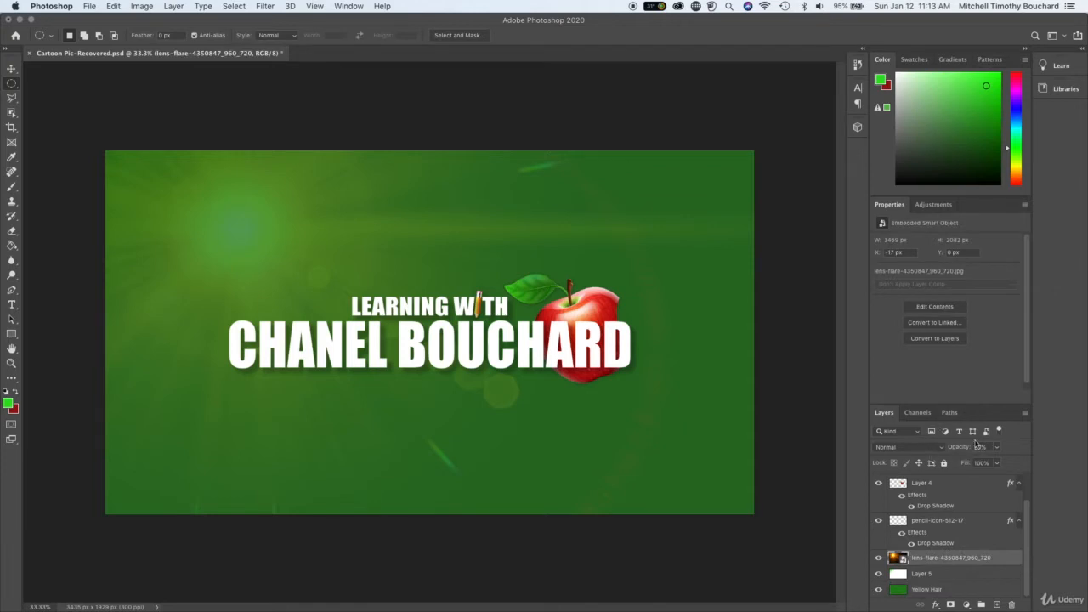
pyautogui.moveTo(976, 444); pyautogui.dragTo(960, 452)
pyautogui.click(998, 448)
pyautogui.moveTo(981, 463); pyautogui.dragTo(1037, 460)
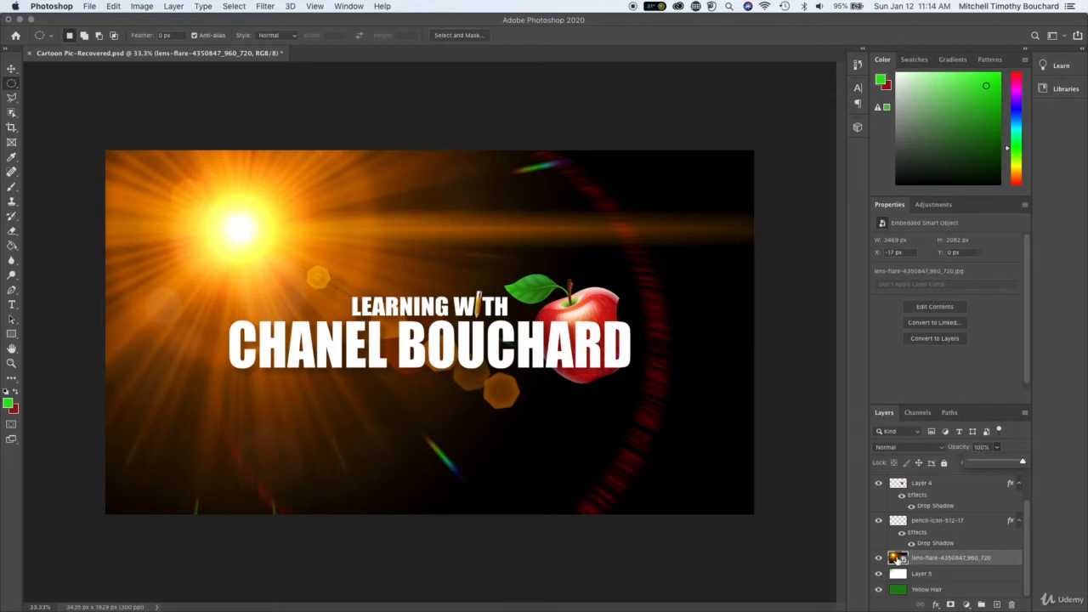
pyautogui.moveTo(898, 558)
pyautogui.mouseDown()
pyautogui.moveTo(889, 481)
pyautogui.moveTo(893, 588)
pyautogui.moveTo(892, 572)
pyautogui.mouseUp()
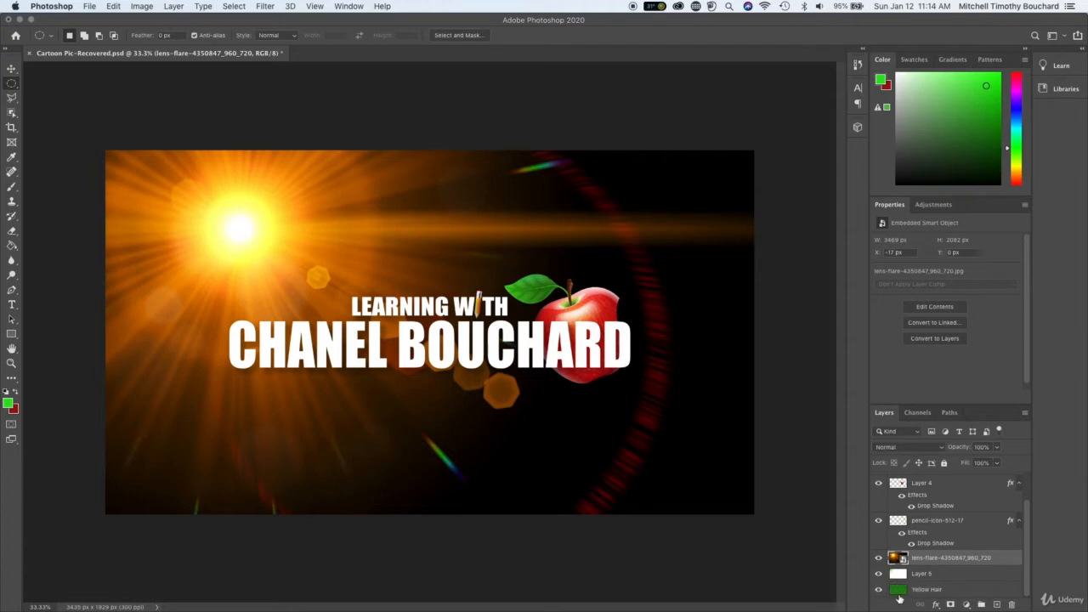
# Step: Toggle Layer 5's visibility beneath the fully opaque lens flare, leaving it shown, and reselect the lens flare layer
pyautogui.click(898, 575)
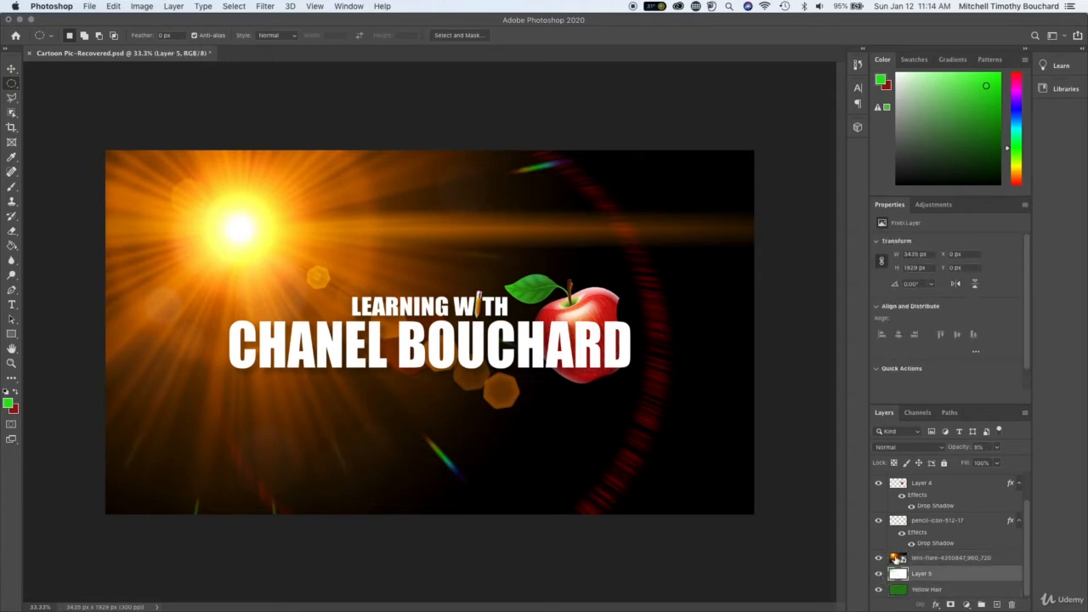
pyautogui.click(879, 574)
pyautogui.click(879, 574)
pyautogui.click(895, 560)
pyautogui.moveTo(923, 560); pyautogui.dragTo(893, 555)
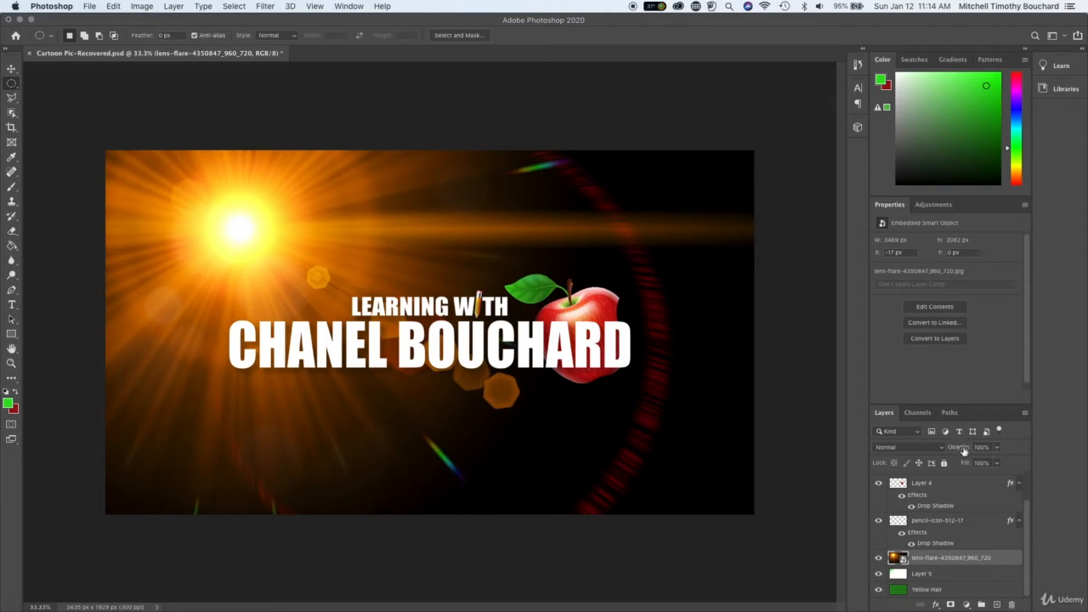
# Step: Vary the lens flare layer's opacity to compare how strongly it covers the green background, and settle on 20%
pyautogui.moveTo(961, 451)
pyautogui.mouseDown()
pyautogui.moveTo(922, 453)
pyautogui.moveTo(962, 449)
pyautogui.mouseUp()
pyautogui.moveTo(962, 450); pyautogui.dragTo(954, 455)
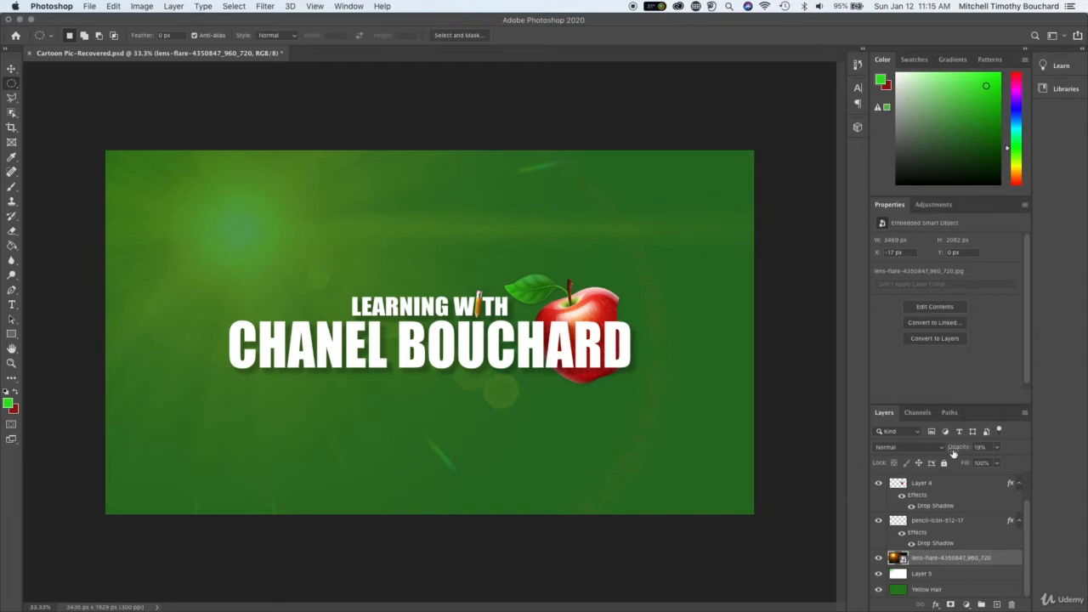
pyautogui.moveTo(953, 454); pyautogui.dragTo(967, 454)
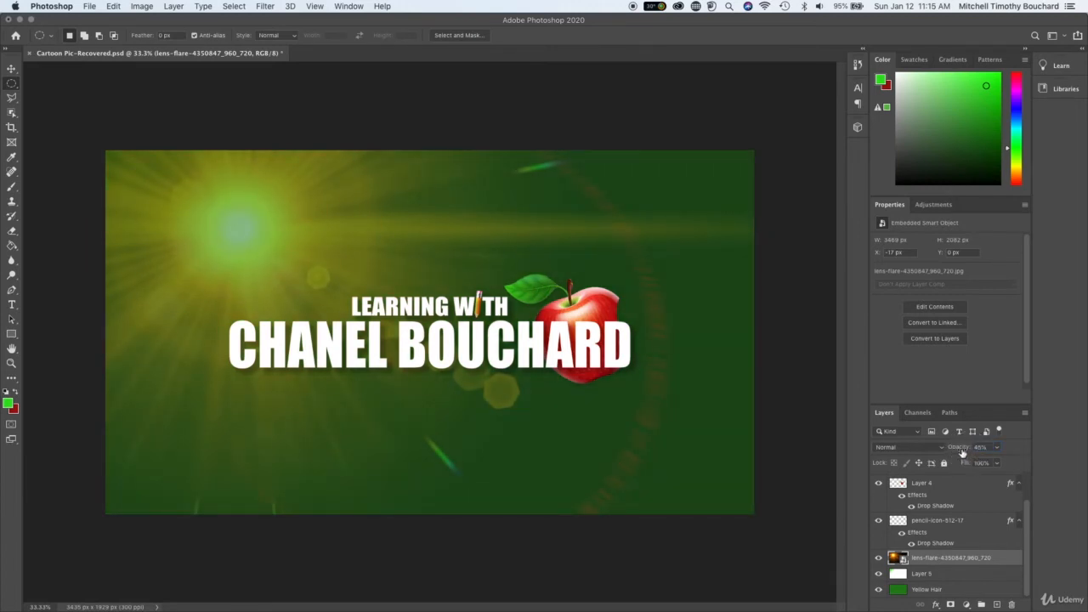
pyautogui.click(963, 453)
pyautogui.click(961, 452)
pyautogui.moveTo(961, 452); pyautogui.dragTo(950, 452)
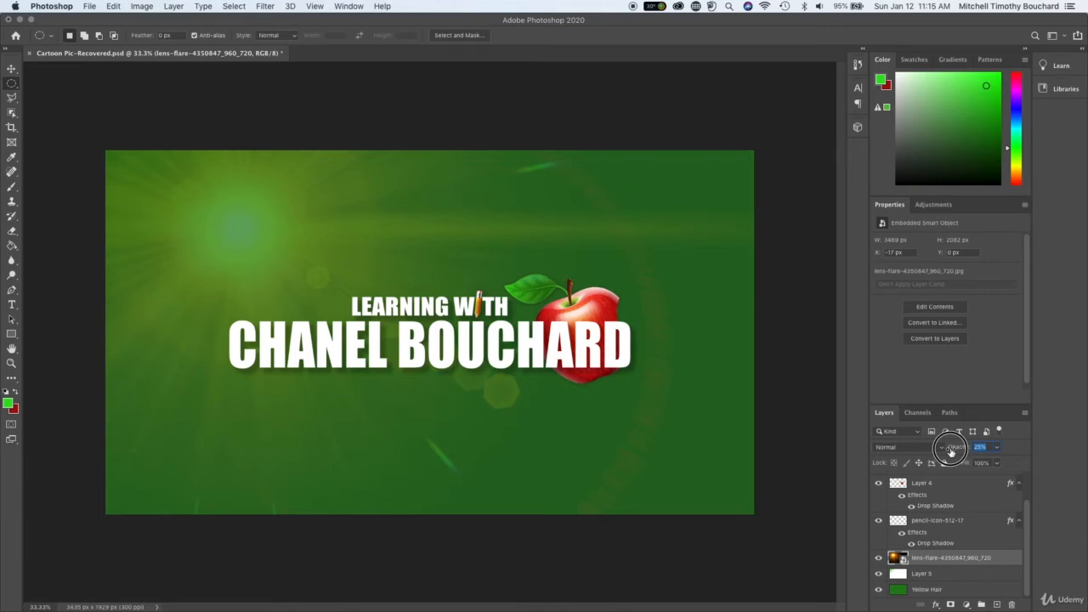
pyautogui.moveTo(951, 451); pyautogui.dragTo(951, 452)
pyautogui.moveTo(960, 451); pyautogui.dragTo(960, 453)
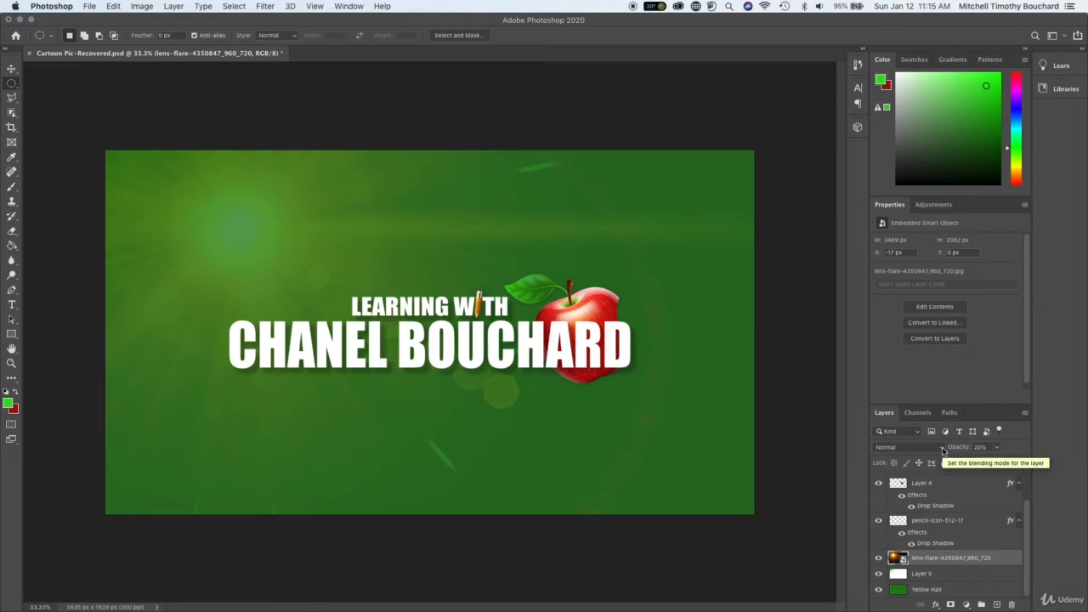
# Step: Try the Dissolve blend mode on the lens flare layer and return it to Normal
pyautogui.click(943, 451)
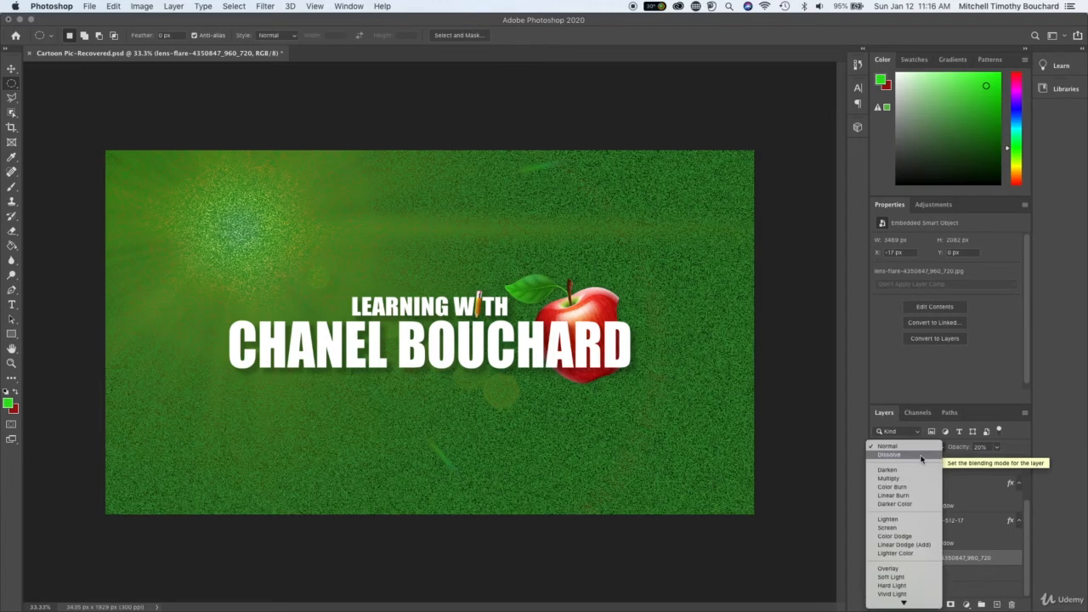
pyautogui.click(921, 458)
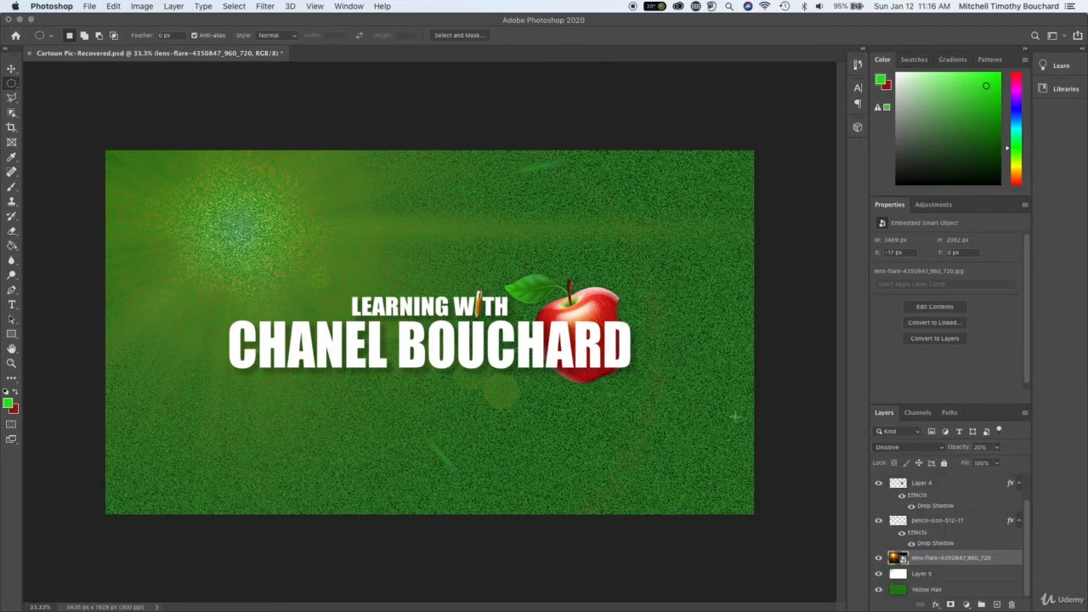
pyautogui.click(942, 450)
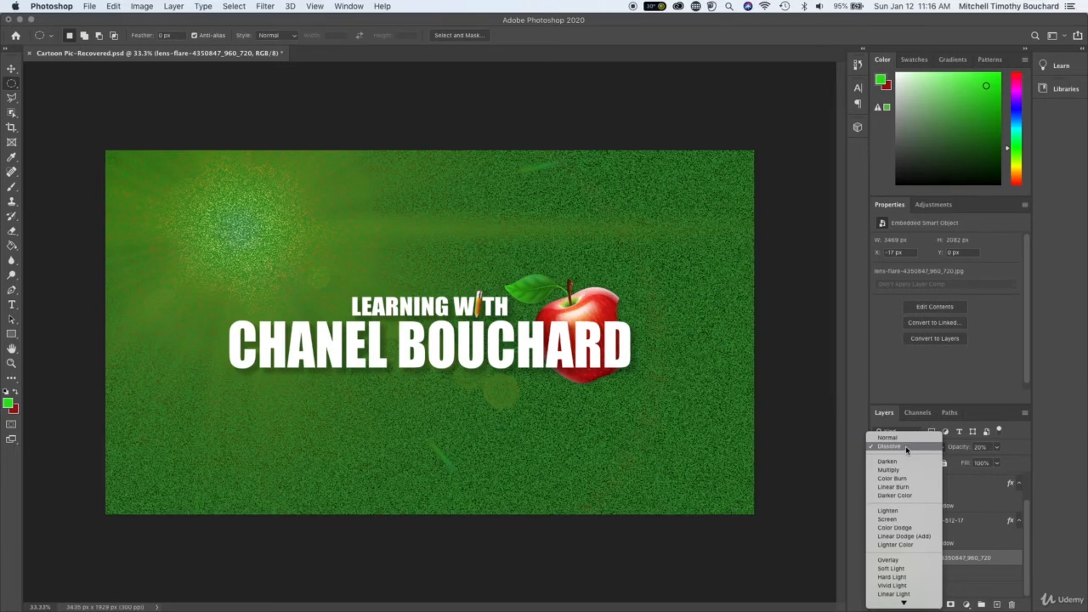
pyautogui.click(892, 437)
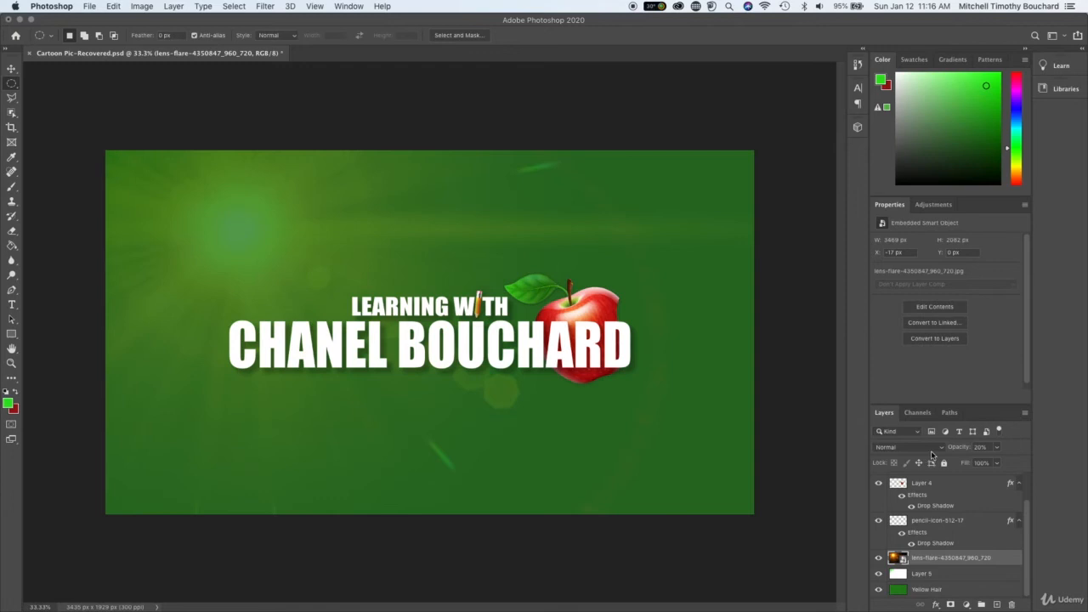
# Step: Set the lens flare layer's blend mode to Color Burn and its opacity to 50%
pyautogui.click(932, 451)
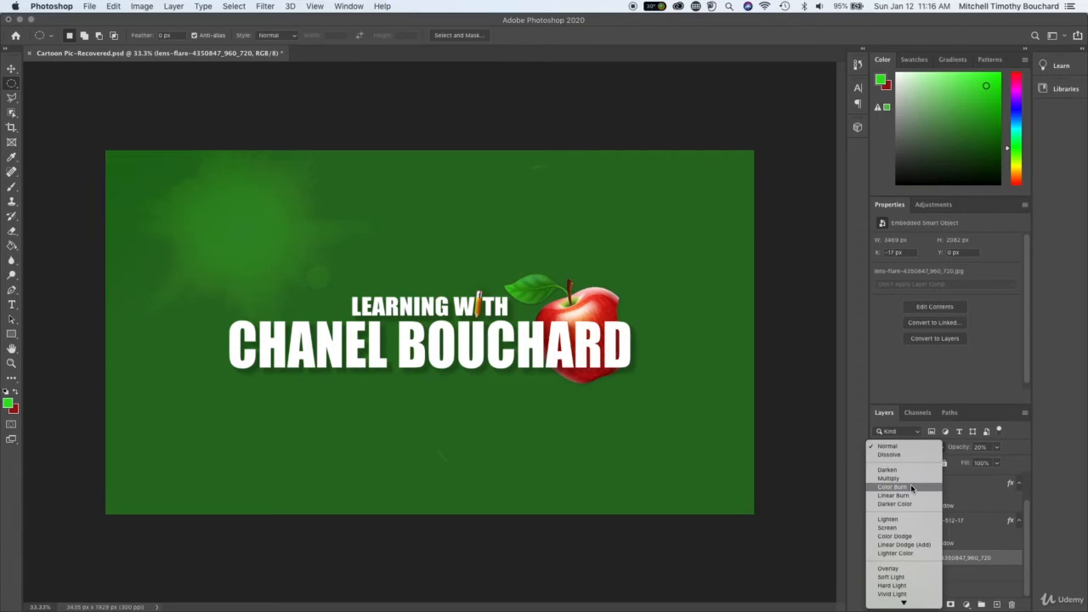
pyautogui.click(910, 486)
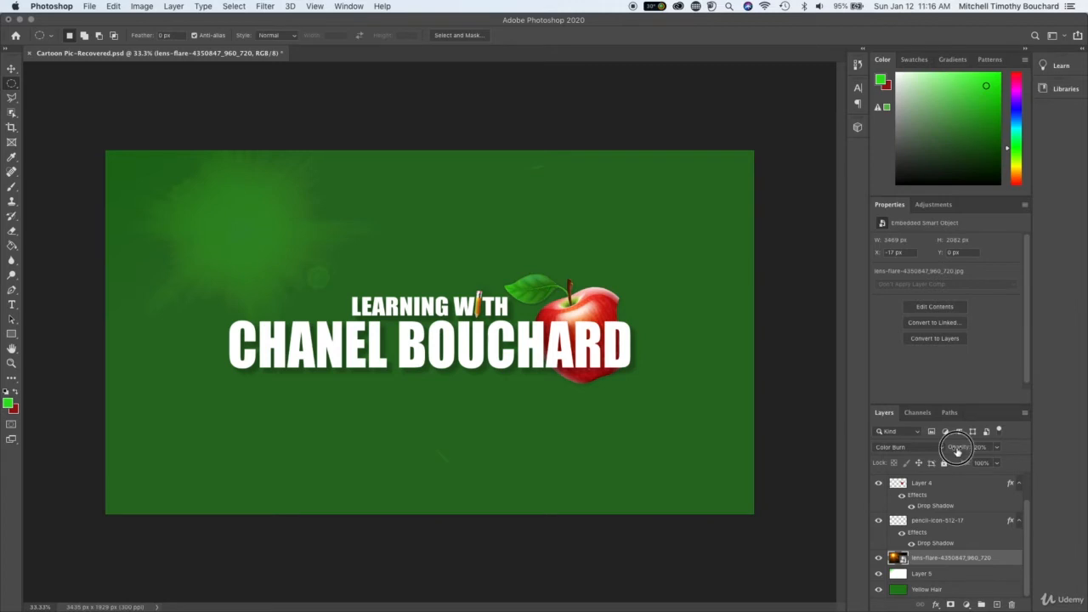
pyautogui.moveTo(958, 450); pyautogui.dragTo(975, 450)
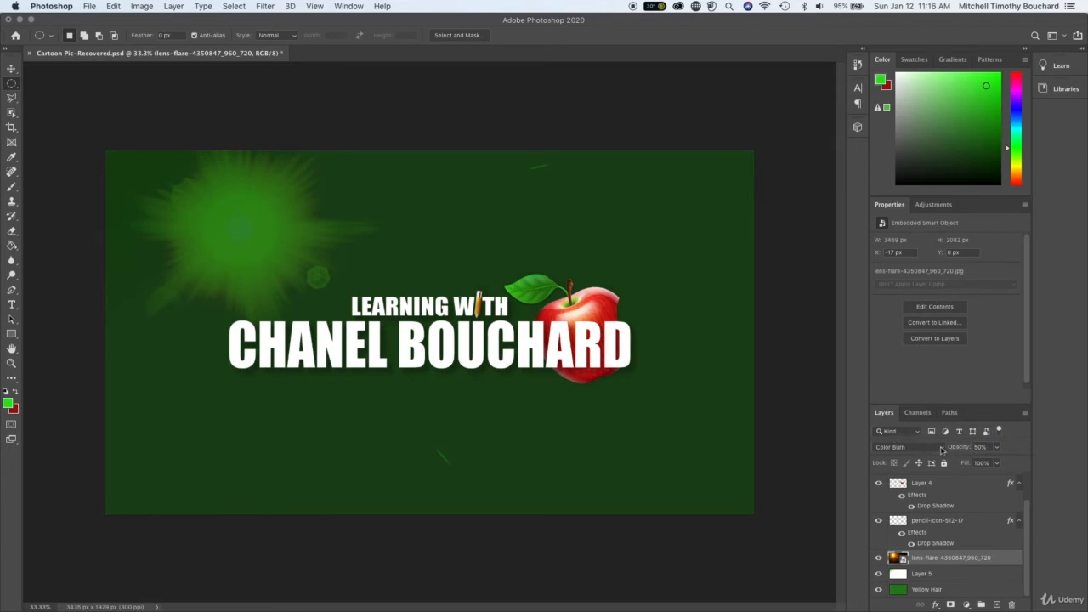
# Step: Try the Overlay blend mode on the lens flare layer with its opacity lowered to 25%
pyautogui.click(942, 449)
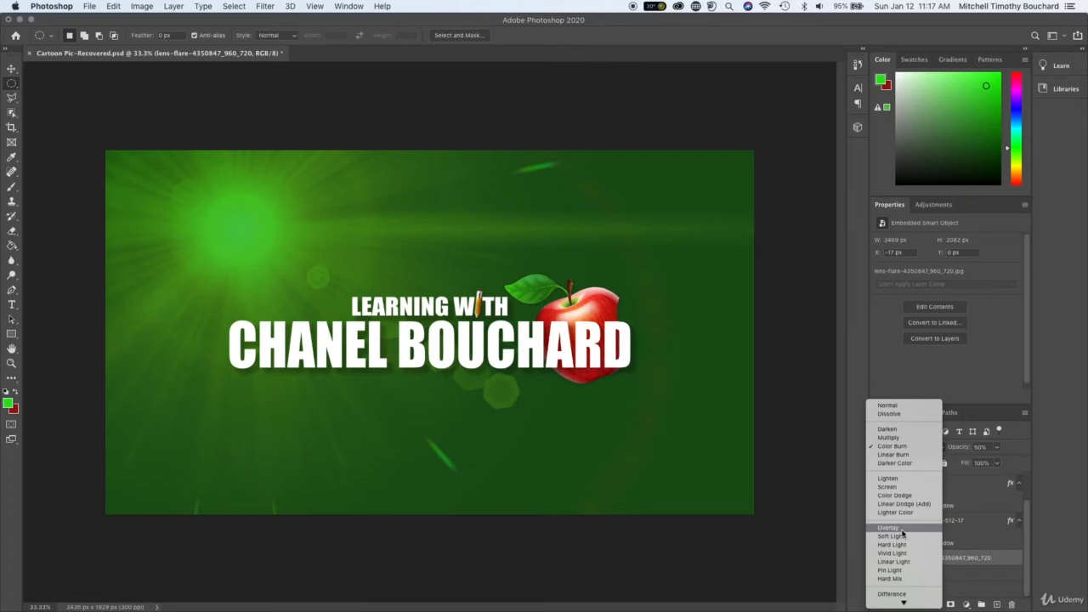
pyautogui.click(903, 529)
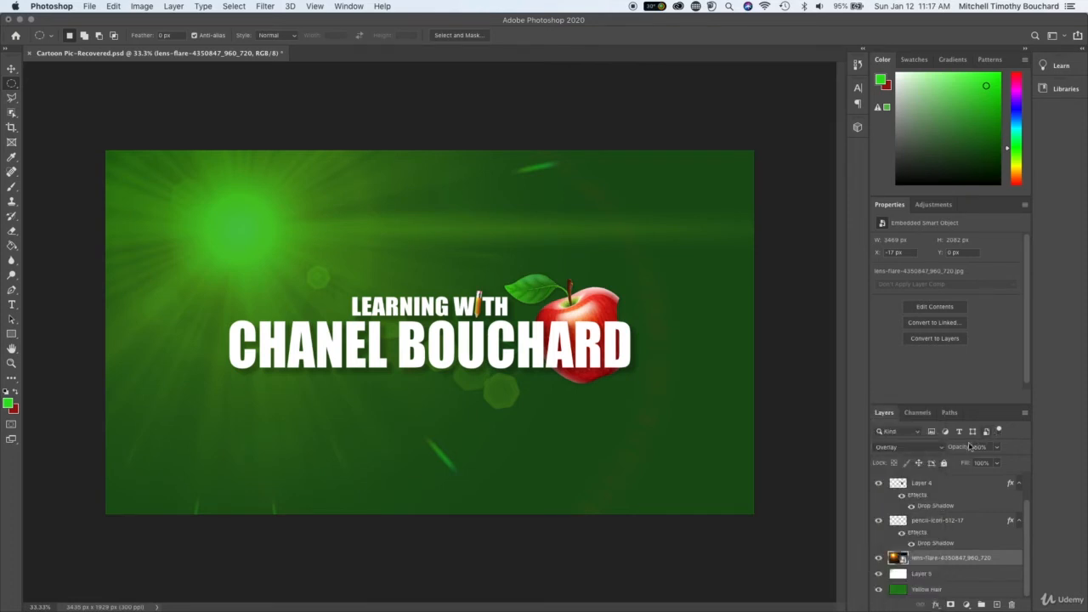
pyautogui.moveTo(970, 447); pyautogui.dragTo(948, 451)
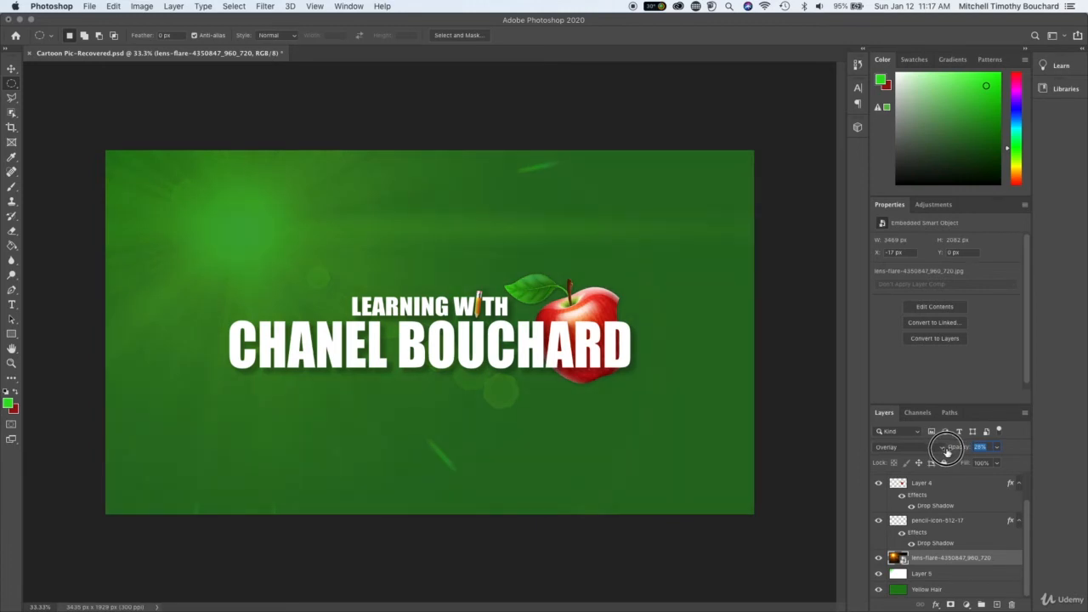
pyautogui.moveTo(947, 451); pyautogui.dragTo(944, 451)
# Step: Return the lens flare layer's blend mode to Normal and set its opacity to 20%
pyautogui.click(941, 449)
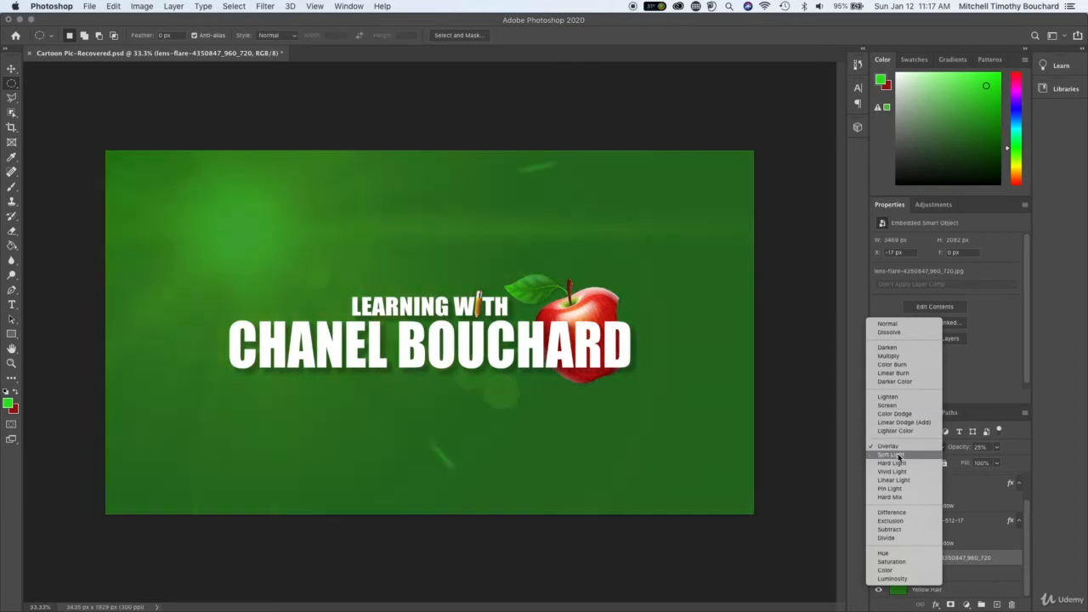
pyautogui.click(913, 326)
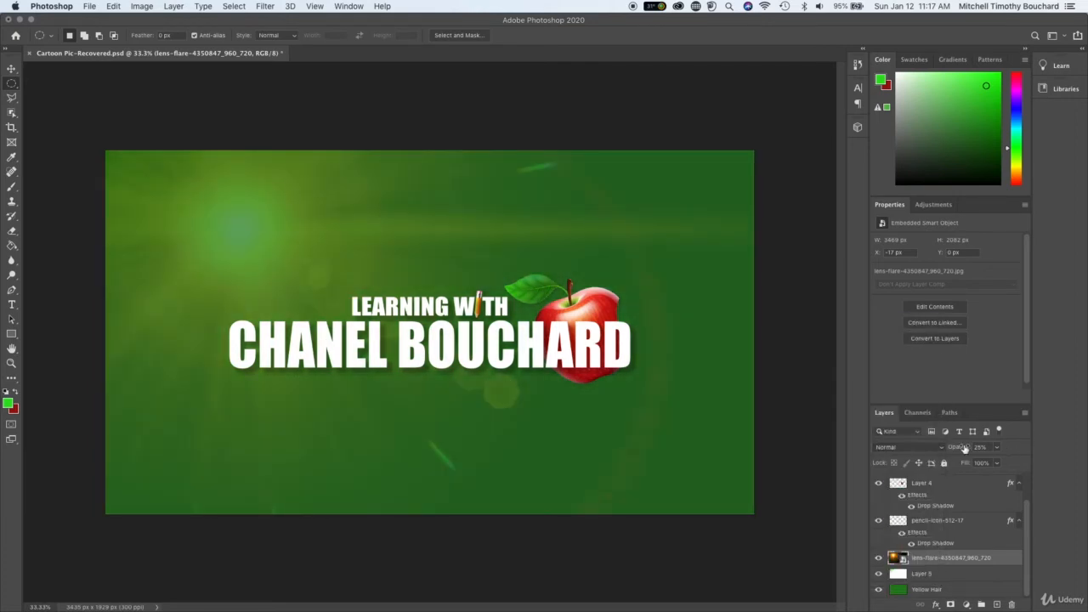
pyautogui.click(962, 450)
pyautogui.moveTo(961, 450); pyautogui.dragTo(954, 450)
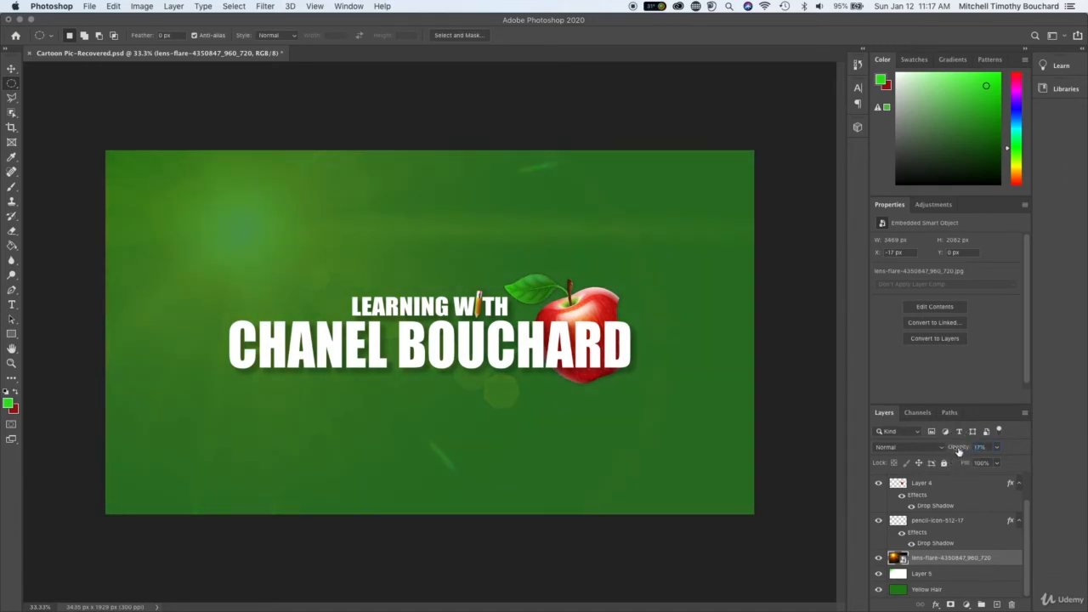
pyautogui.click(982, 446)
pyautogui.write('20')
# Step: Vary the opacity of the apple layer, Layer 4, and return it to 100%
pyautogui.click(911, 486)
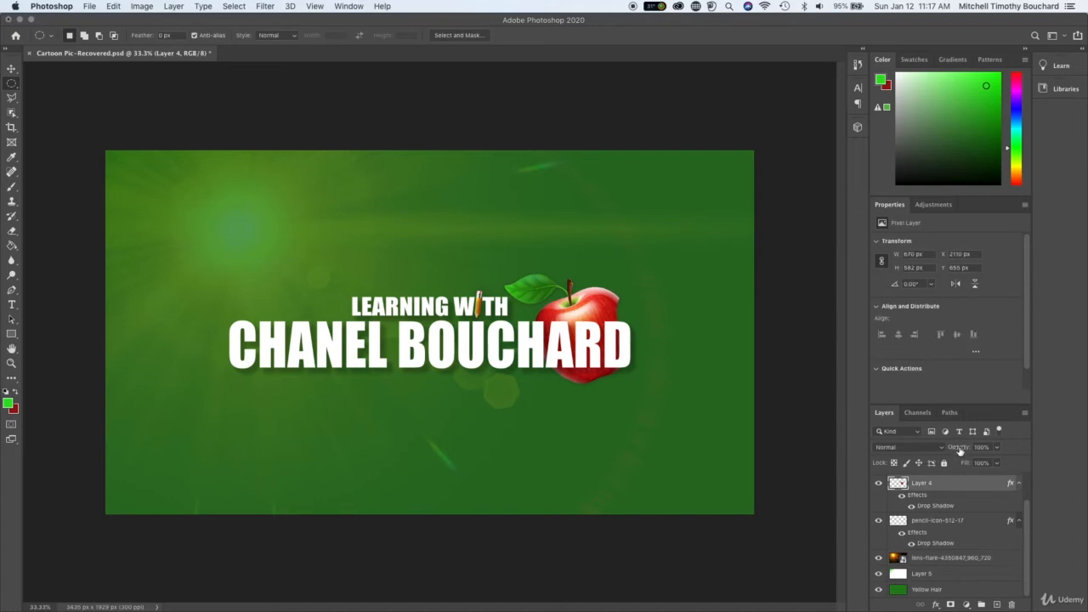
pyautogui.click(954, 451)
pyautogui.moveTo(954, 451); pyautogui.dragTo(988, 449)
# Step: Fade the title text layer to 0% opacity, and restore it to 100%
pyautogui.scroll(3, 928, 526)
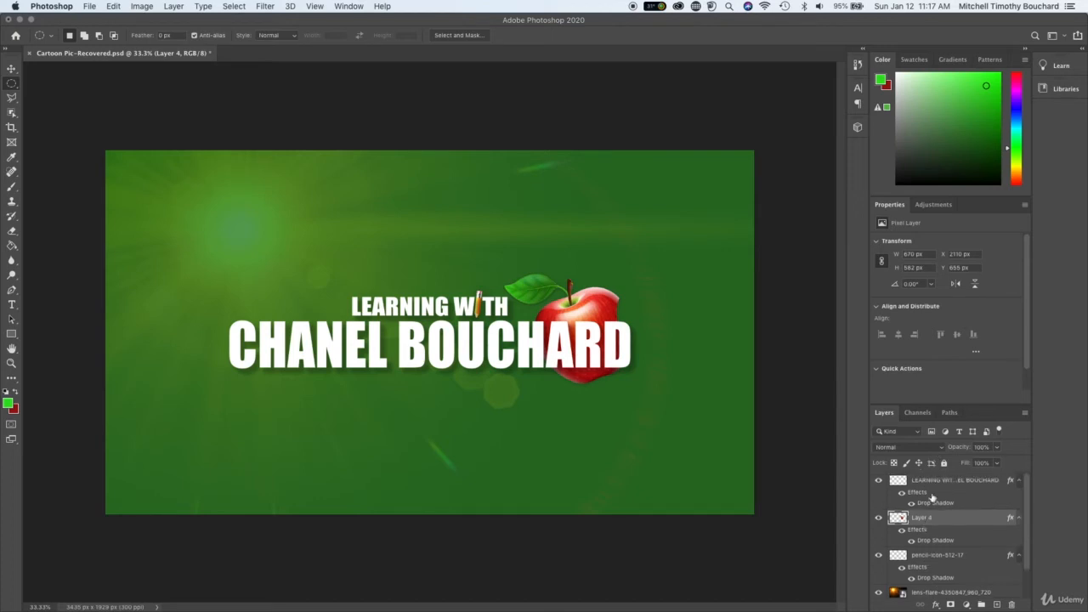
pyautogui.click(940, 481)
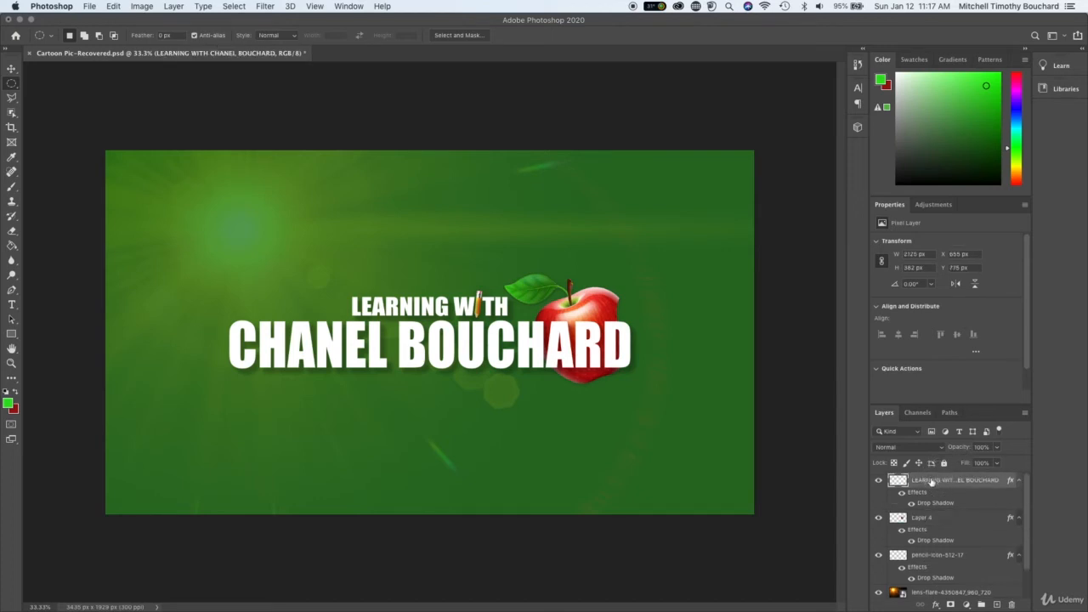
pyautogui.moveTo(969, 449); pyautogui.dragTo(910, 451)
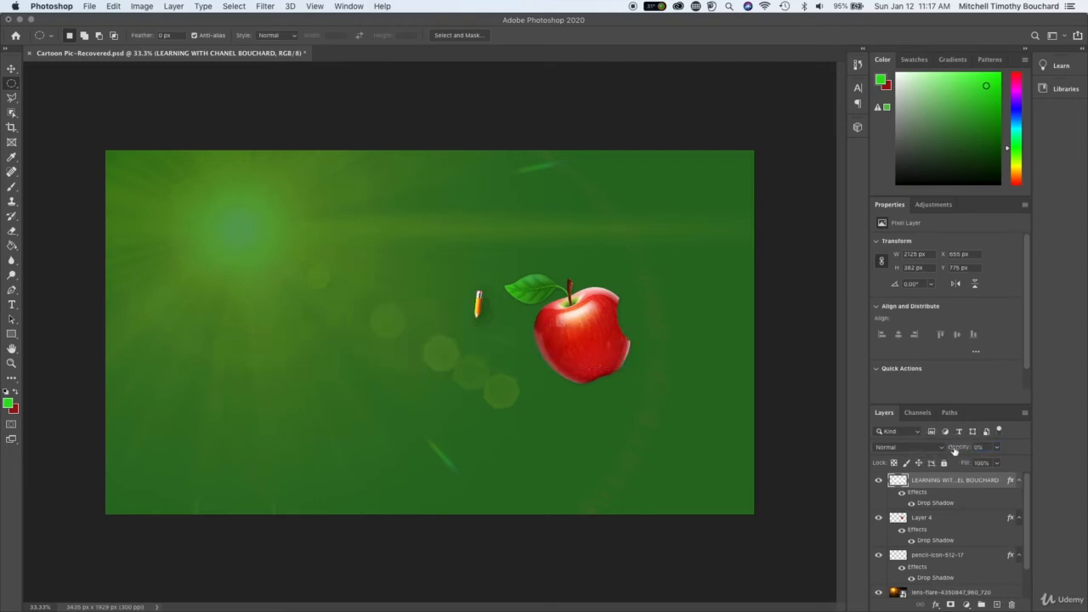
pyautogui.click(973, 449)
pyautogui.write('100')
pyautogui.press('Return')
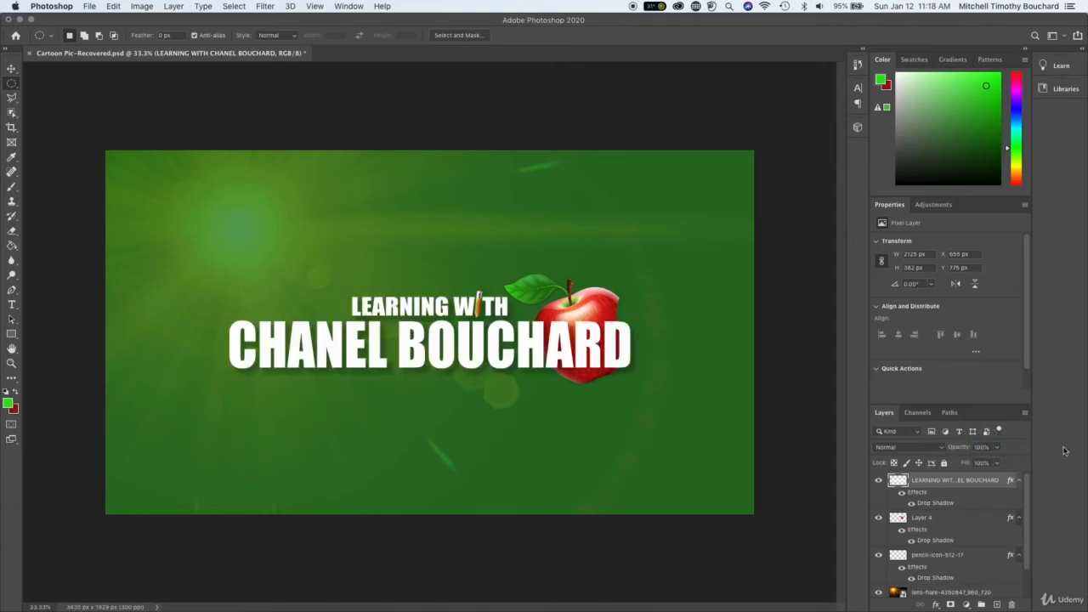
# Step: Preview blend modes such as Multiply on the apple layer, Layer 4, and keep it on Normal
pyautogui.click(941, 448)
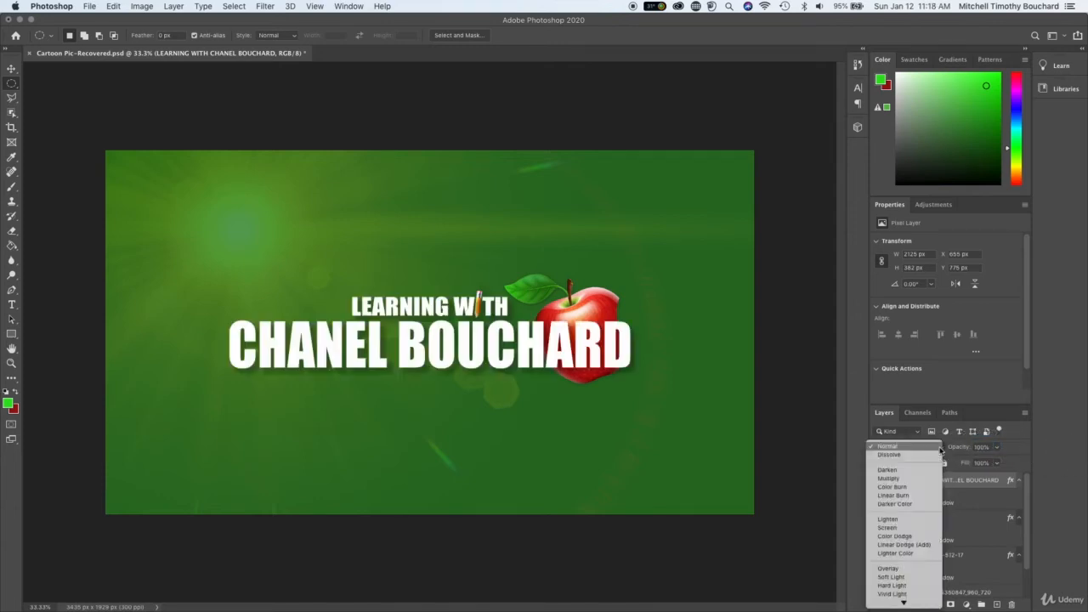
pyautogui.click(936, 448)
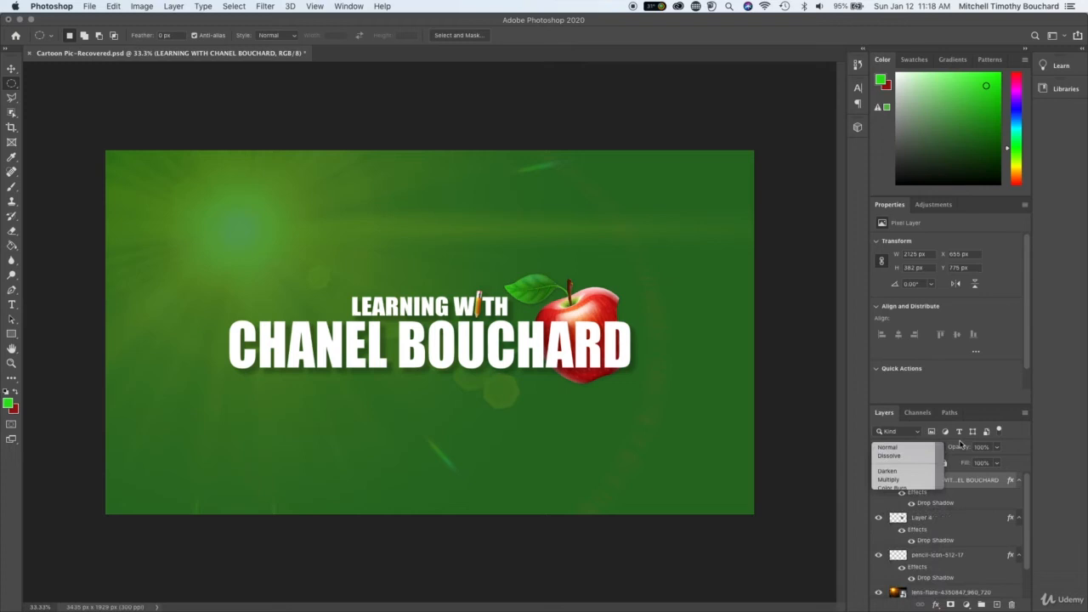
pyautogui.click(952, 533)
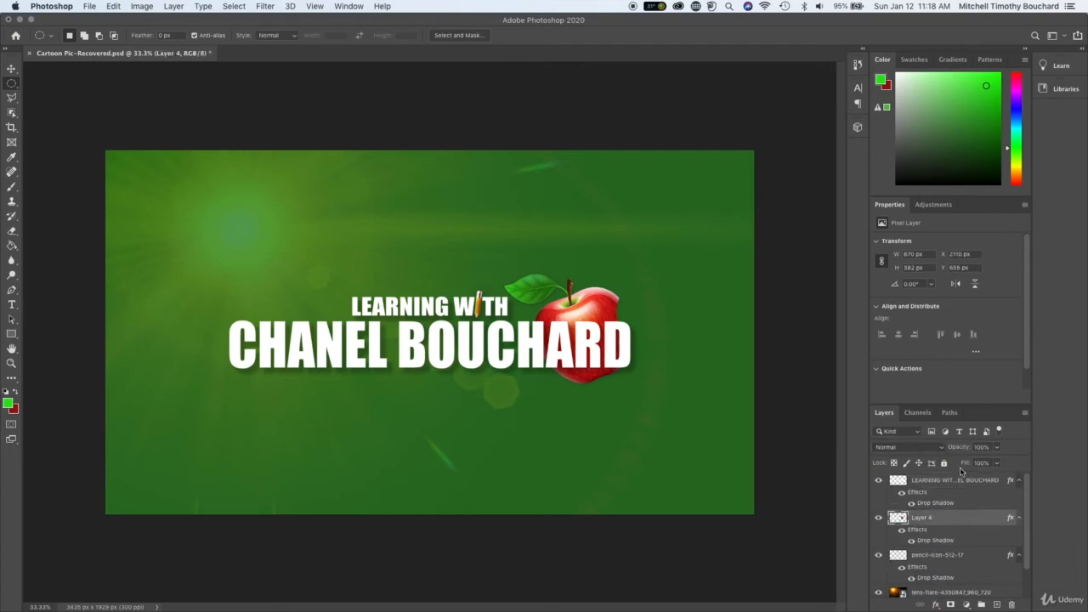
pyautogui.click(938, 451)
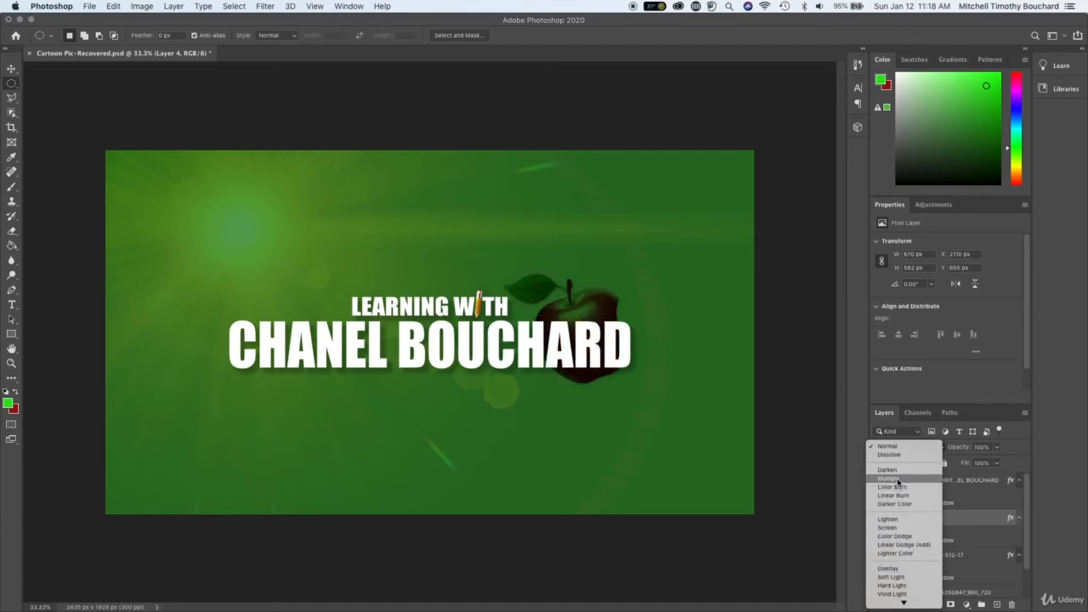
pyautogui.click(900, 446)
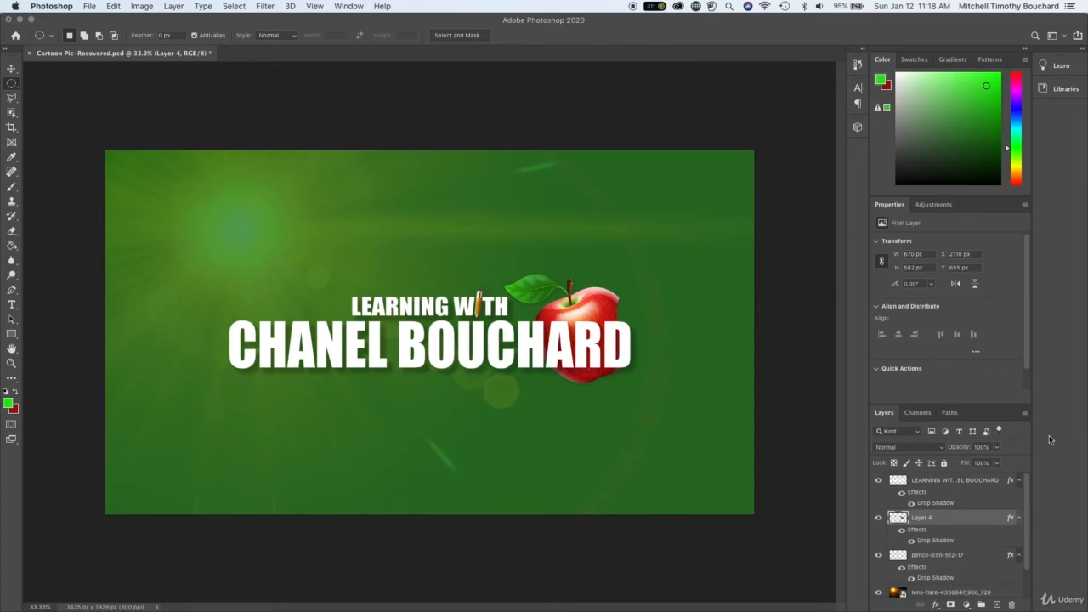
# Step: Toggle Layer 5's visibility to compare the background with and without it, leaving it shown
pyautogui.scroll(-2, 898, 553)
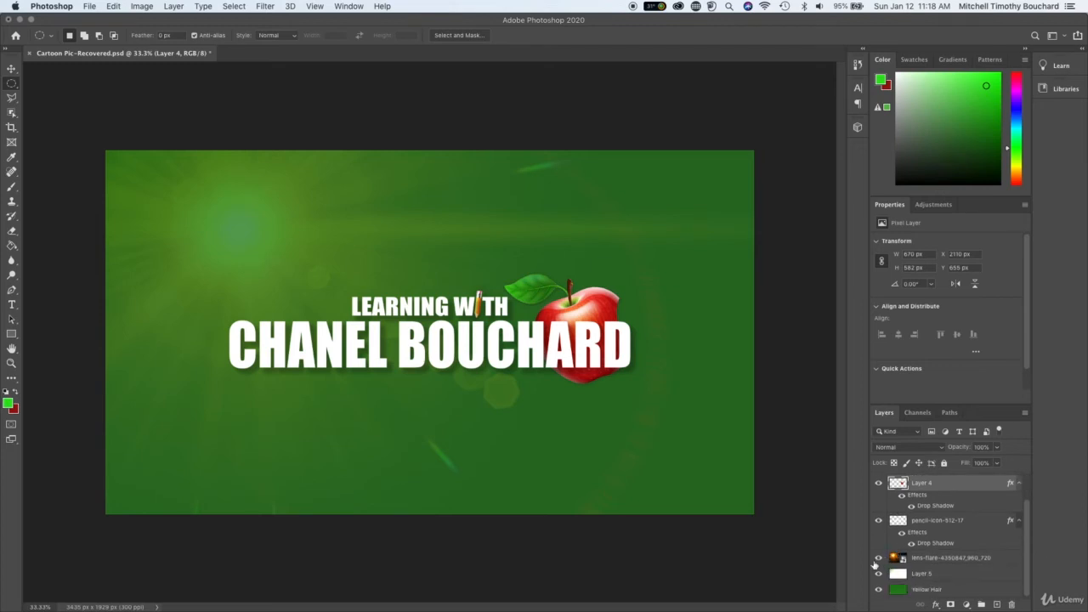
pyautogui.click(879, 574)
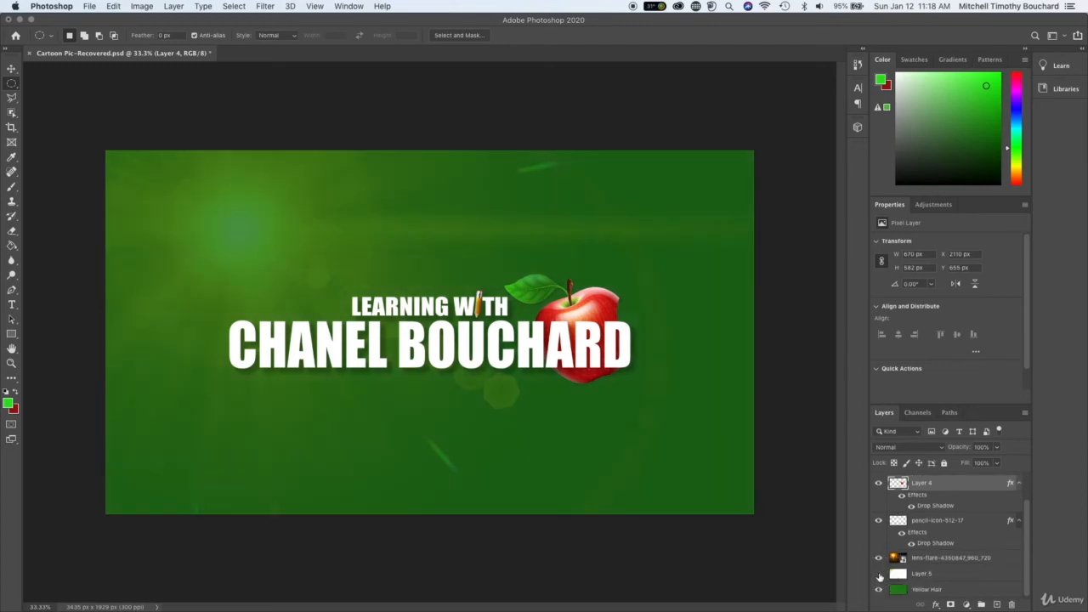
pyautogui.click(880, 575)
pyautogui.click(880, 575)
pyautogui.click(880, 575)
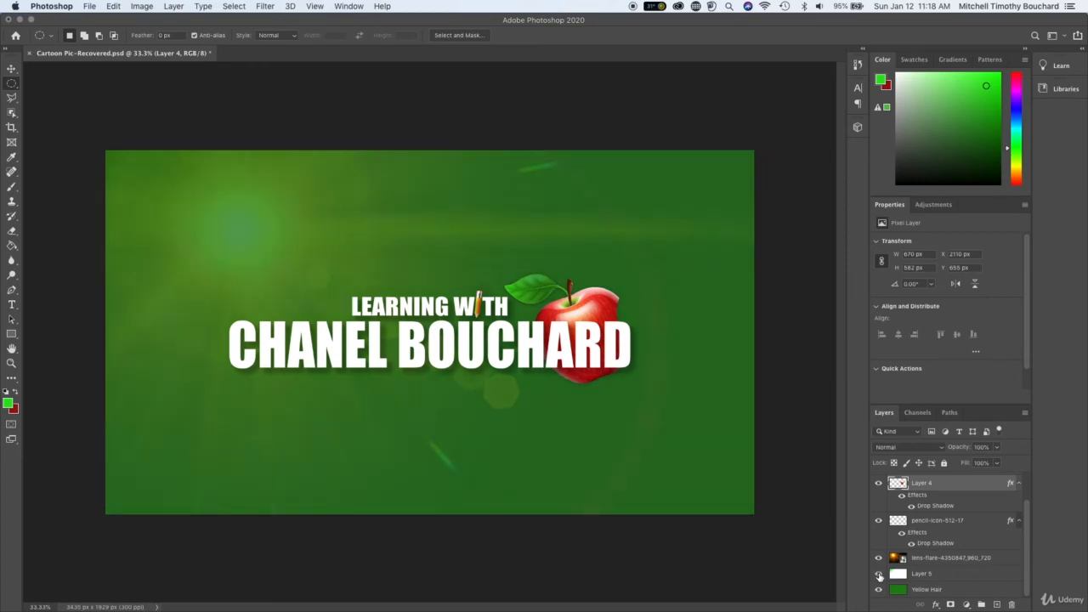
# Step: Hide the Yellow Hair, lens flare, pencil icon, apple and title text layers, leaving only Layer 5 shown
pyautogui.click(880, 590)
pyautogui.click(879, 559)
pyautogui.click(880, 521)
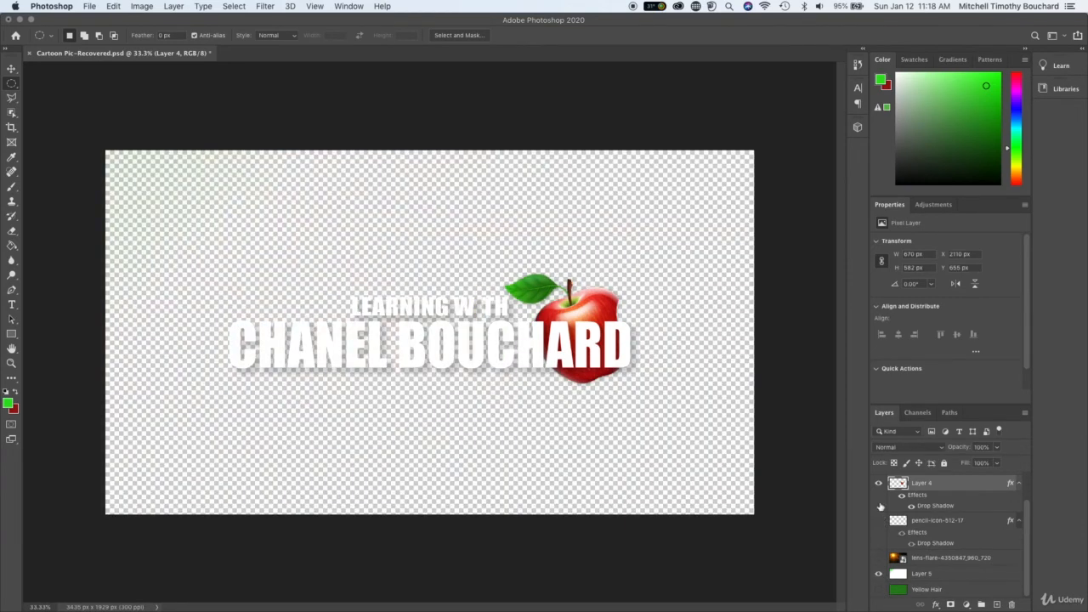
pyautogui.click(879, 483)
pyautogui.scroll(1, 879, 491)
pyautogui.click(879, 481)
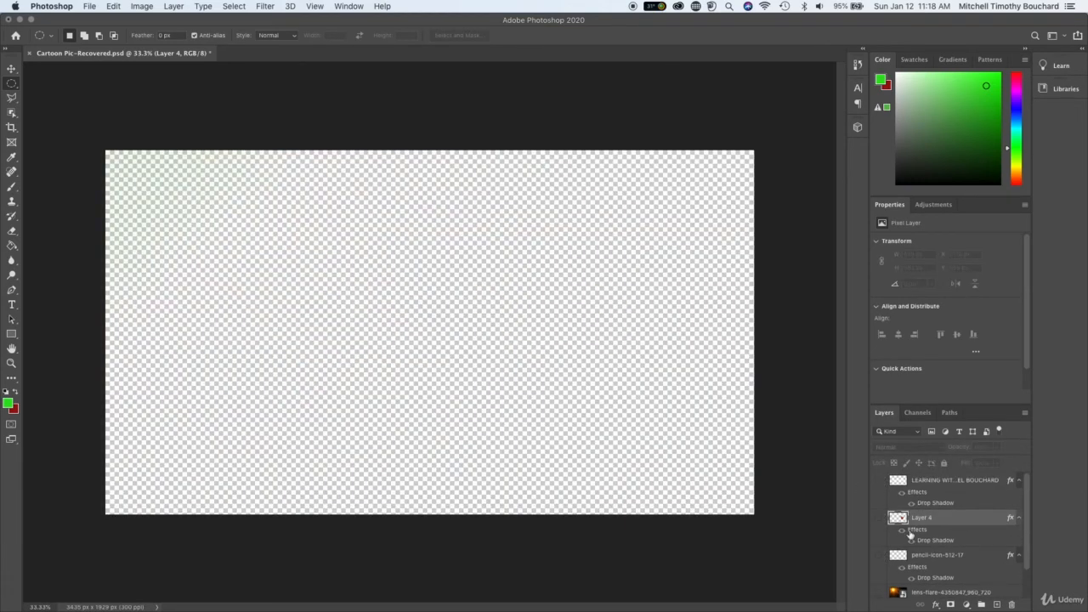
# Step: Show the Yellow Hair background layer and toggle Layer 5 over it to compare its effect
pyautogui.scroll(-1, 880, 510)
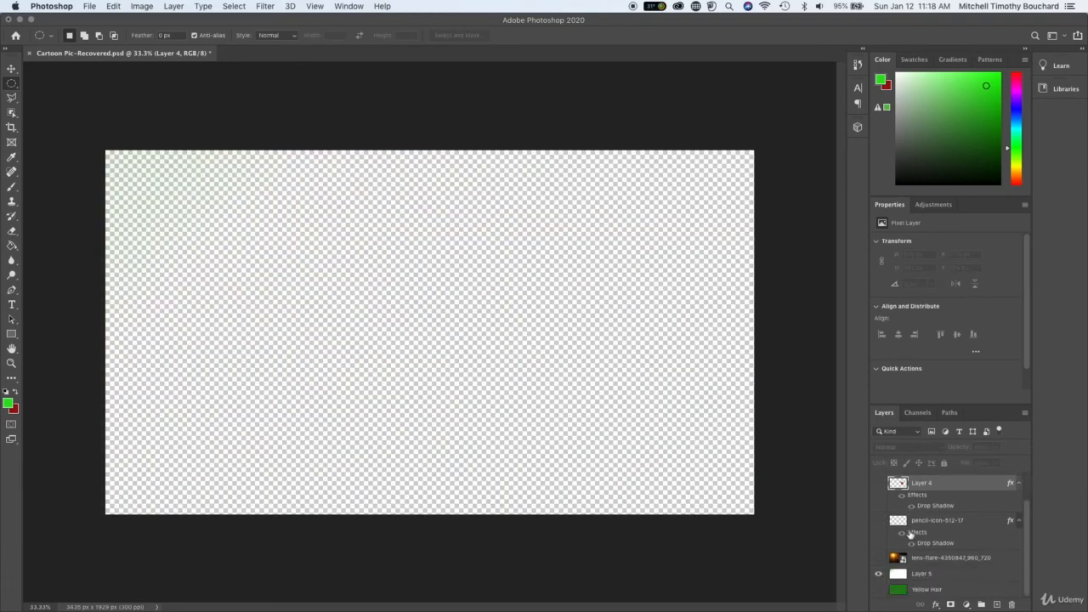
pyautogui.click(879, 590)
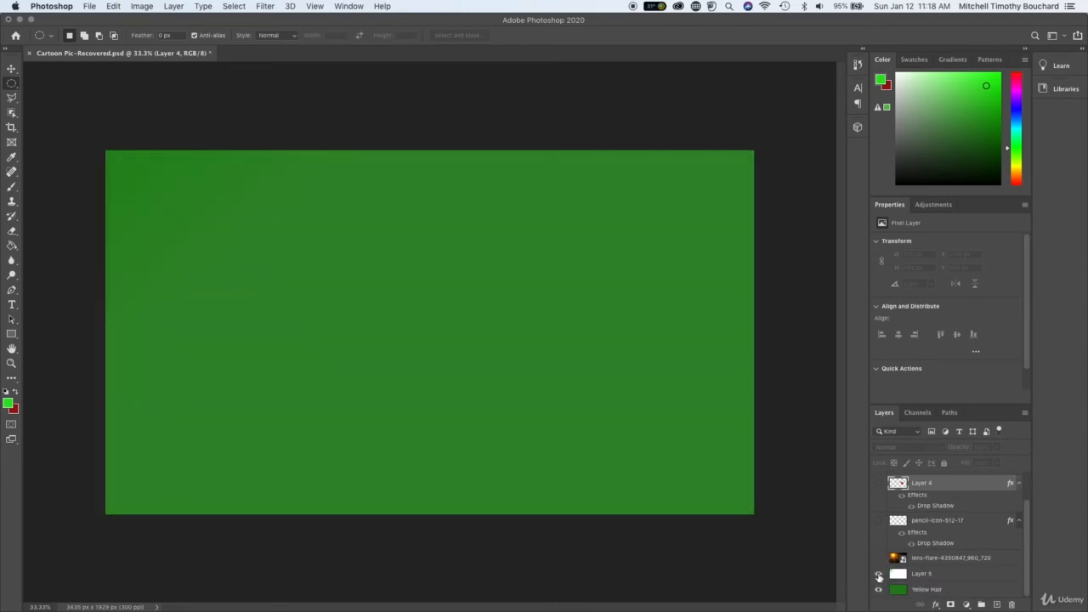
pyautogui.click(879, 574)
pyautogui.click(879, 576)
pyautogui.click(879, 577)
pyautogui.click(879, 575)
# Step: Restore the visibility of the lens flare, pencil icon, apple and title text layers, with Layer 5 shown
pyautogui.click(879, 558)
pyautogui.click(879, 574)
pyautogui.click(880, 520)
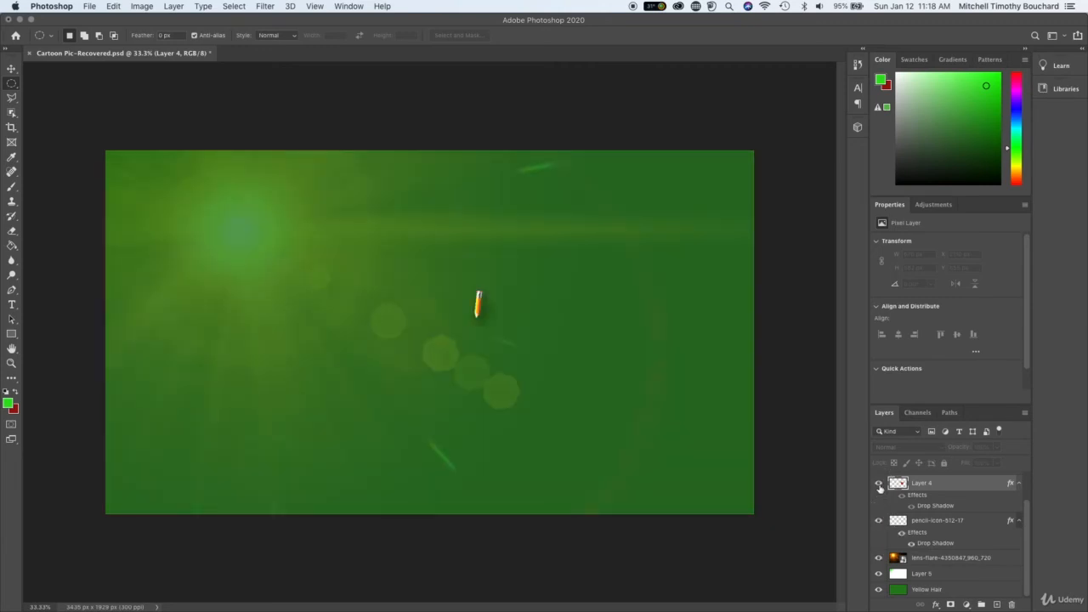
pyautogui.click(879, 483)
pyautogui.scroll(1, 879, 488)
pyautogui.click(879, 480)
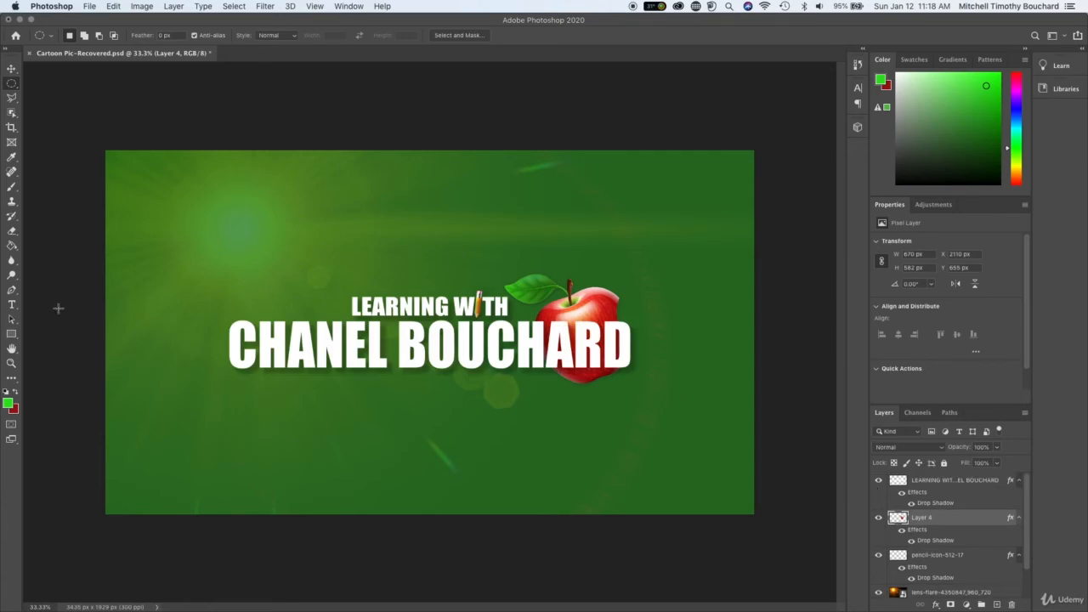
# Step: Add a new layer above Layer 5 and fill it with a linear green-to-red gradient running left to right
pyautogui.scroll(-1, 955, 573)
pyautogui.click(915, 576)
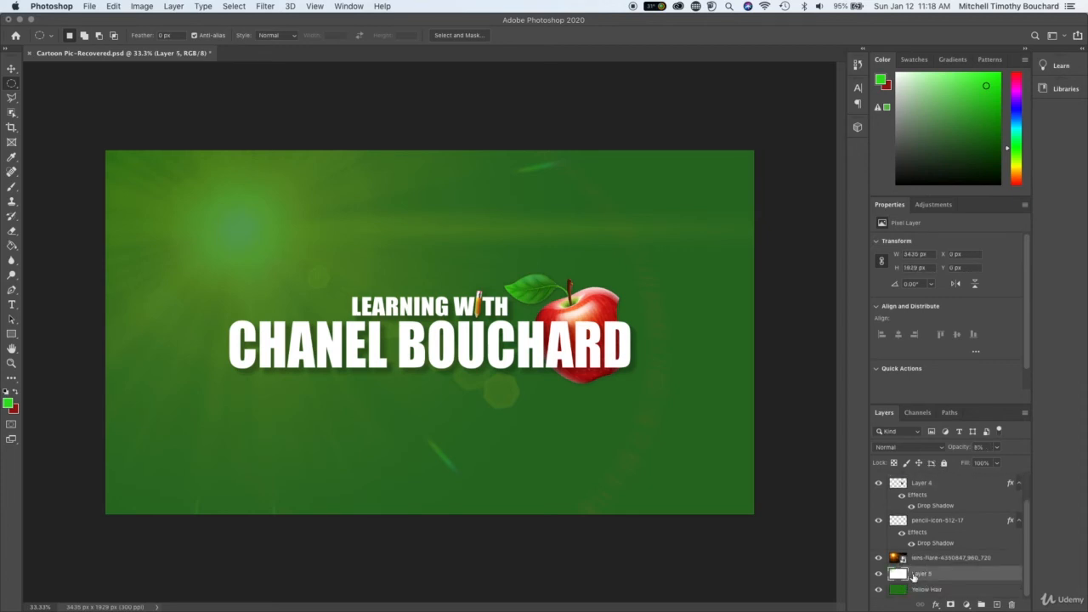
pyautogui.click(12, 246)
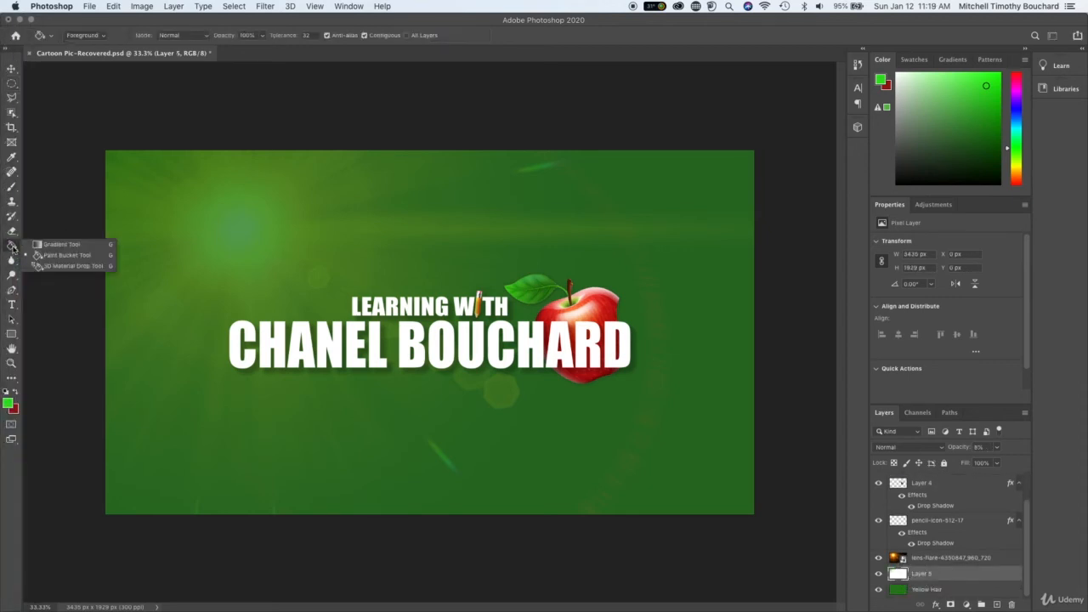
pyautogui.click(41, 245)
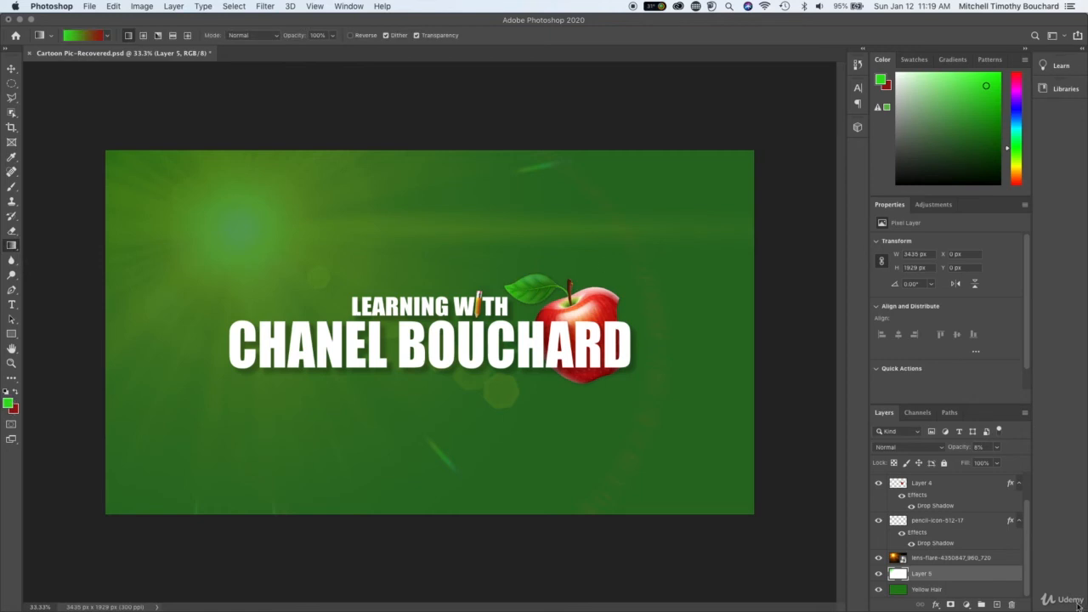
pyautogui.click(997, 604)
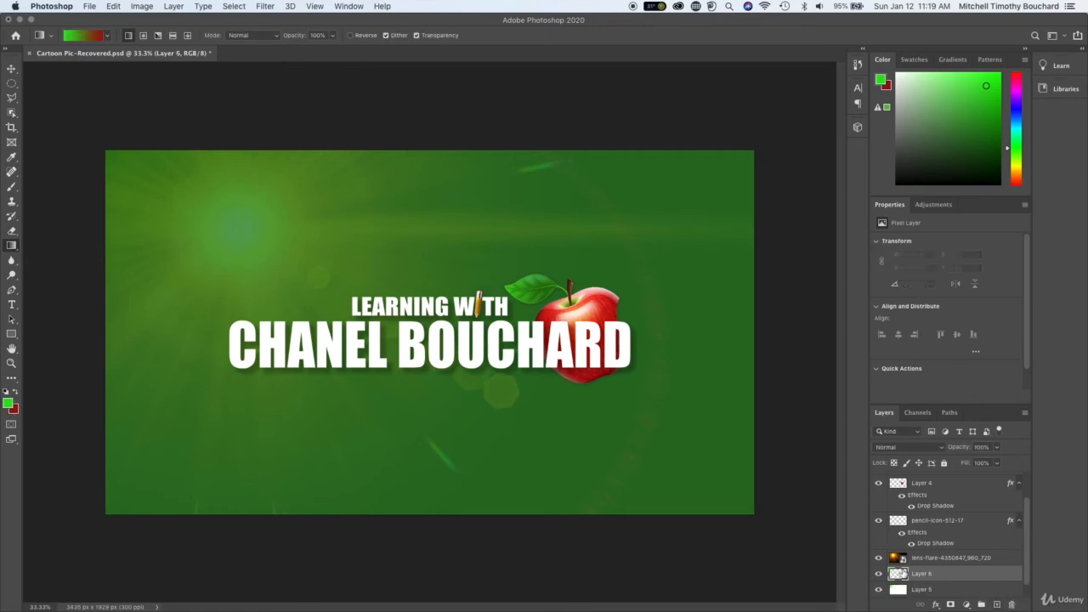
pyautogui.moveTo(186, 289); pyautogui.dragTo(742, 293)
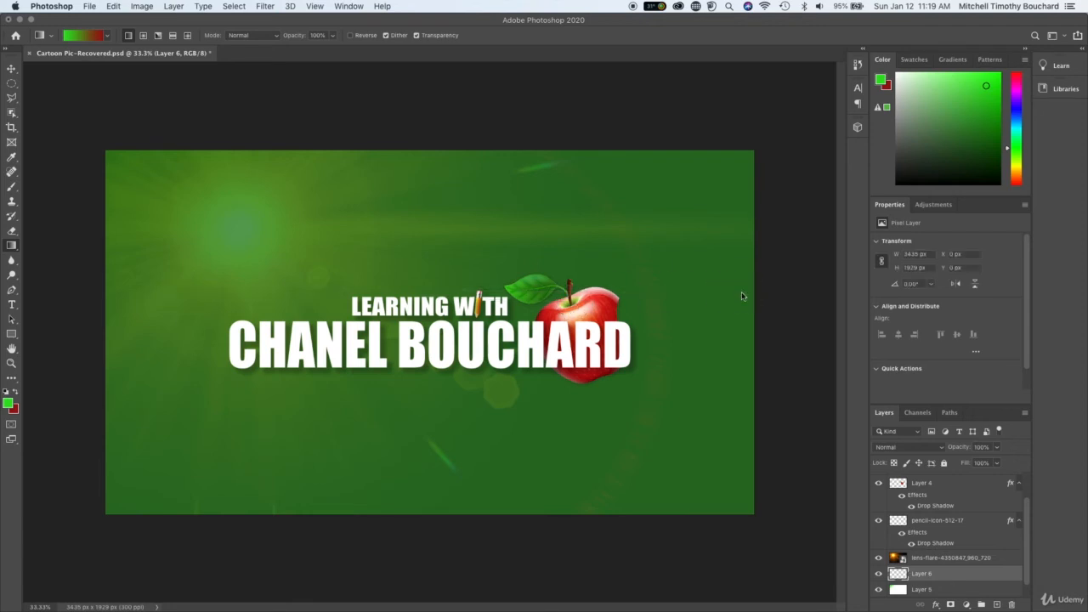
# Step: Swap the foreground and background colors and replace the red with a green sampled from the artwork beside the lens flare
pyautogui.click(107, 39)
pyautogui.click(101, 39)
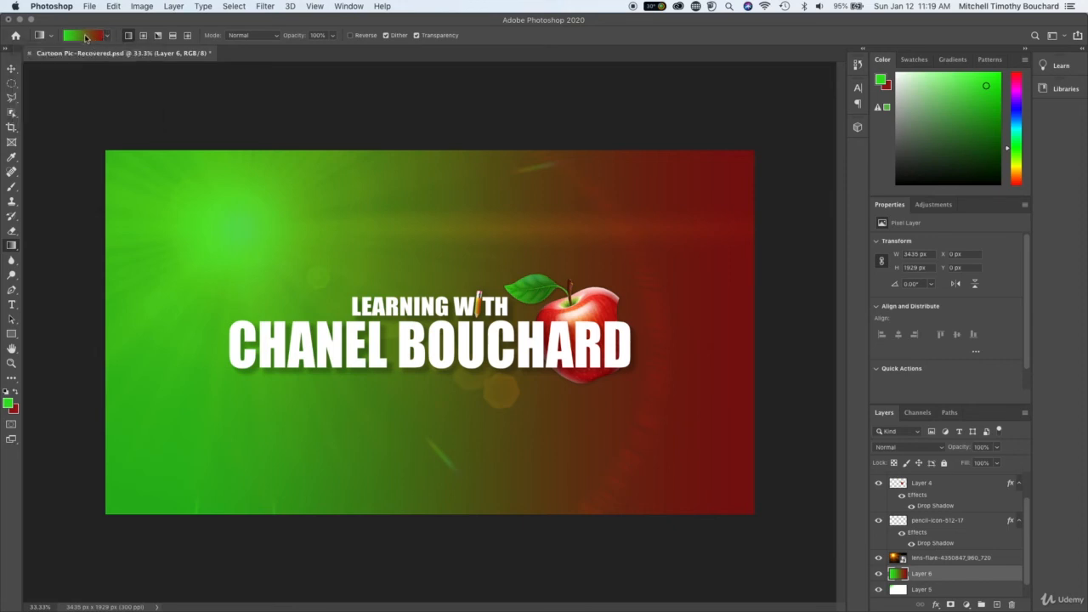
pyautogui.click(16, 392)
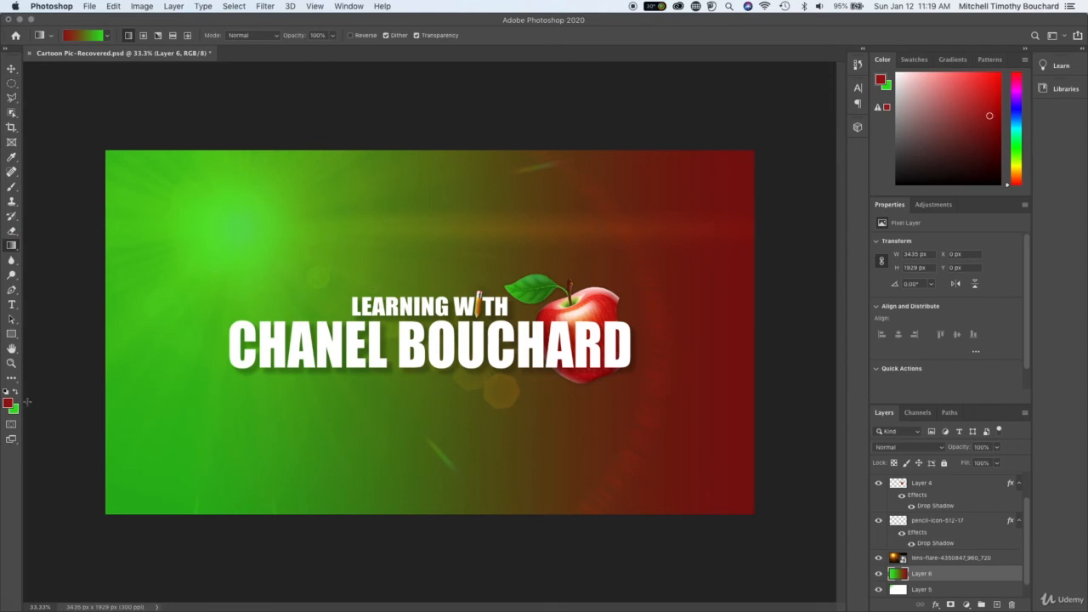
pyautogui.click(9, 404)
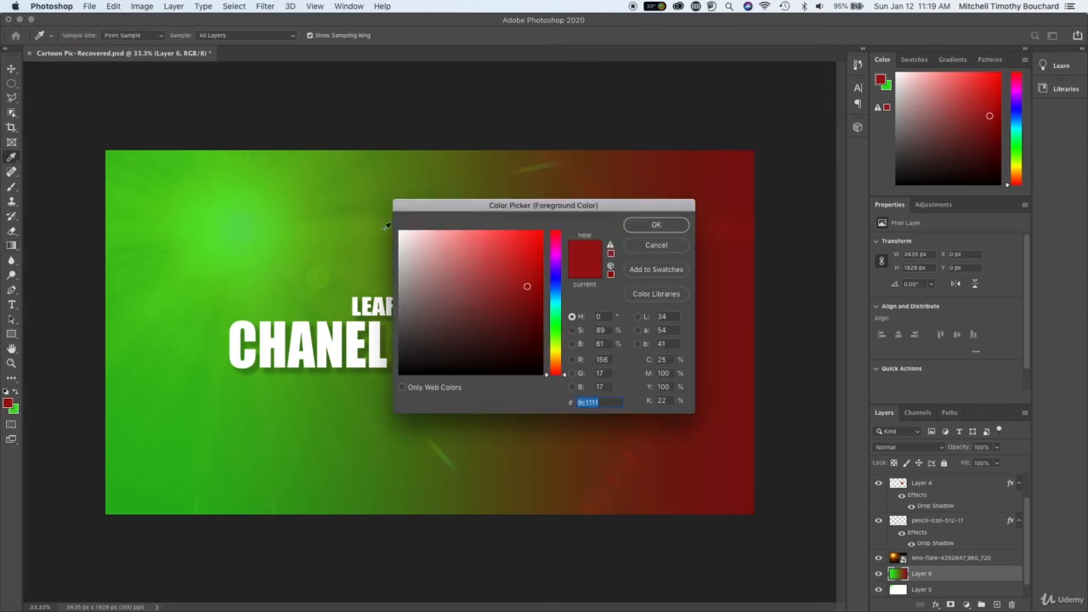
pyautogui.click(166, 202)
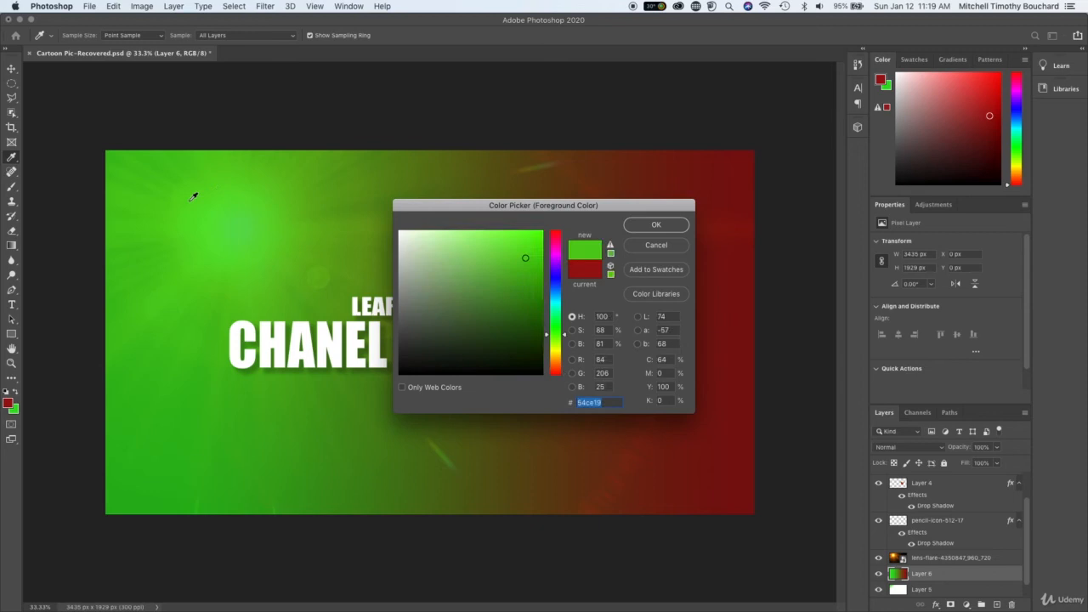
pyautogui.click(656, 224)
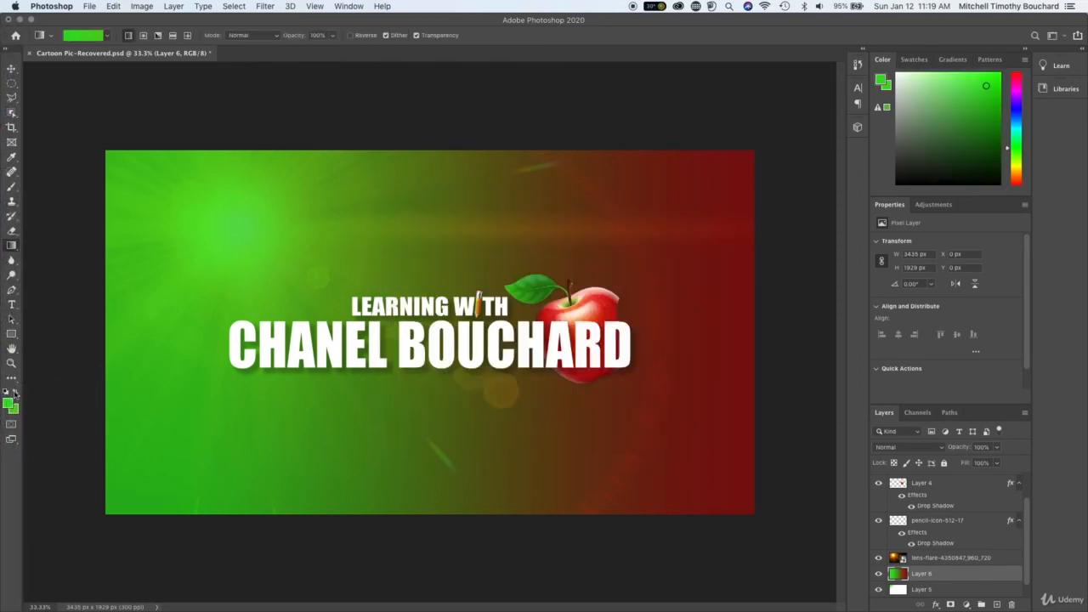
# Step: Swap the foreground and background colors back and forth and refill Layer 6 with a left-to-right gradient between the two greens
pyautogui.click(16, 394)
pyautogui.click(16, 393)
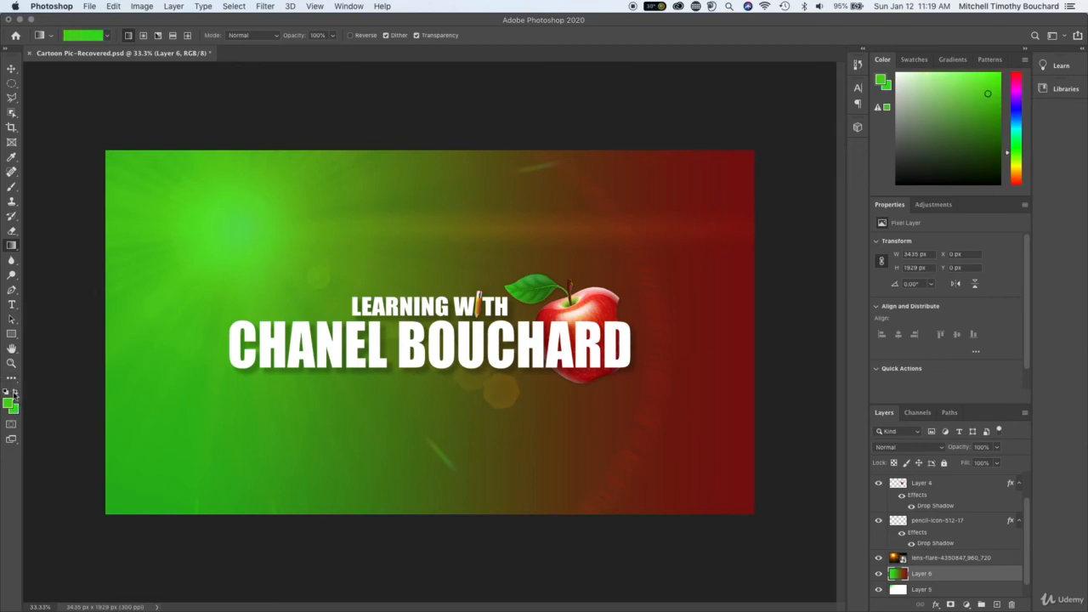
pyautogui.click(14, 392)
pyautogui.click(15, 393)
pyautogui.click(15, 393)
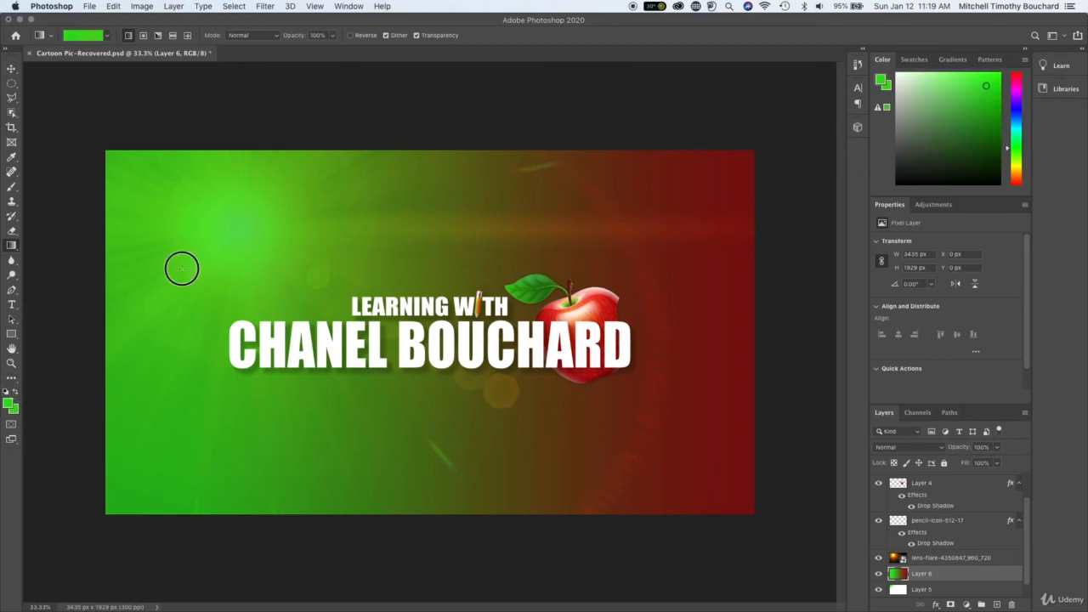
pyautogui.moveTo(182, 269); pyautogui.dragTo(974, 342)
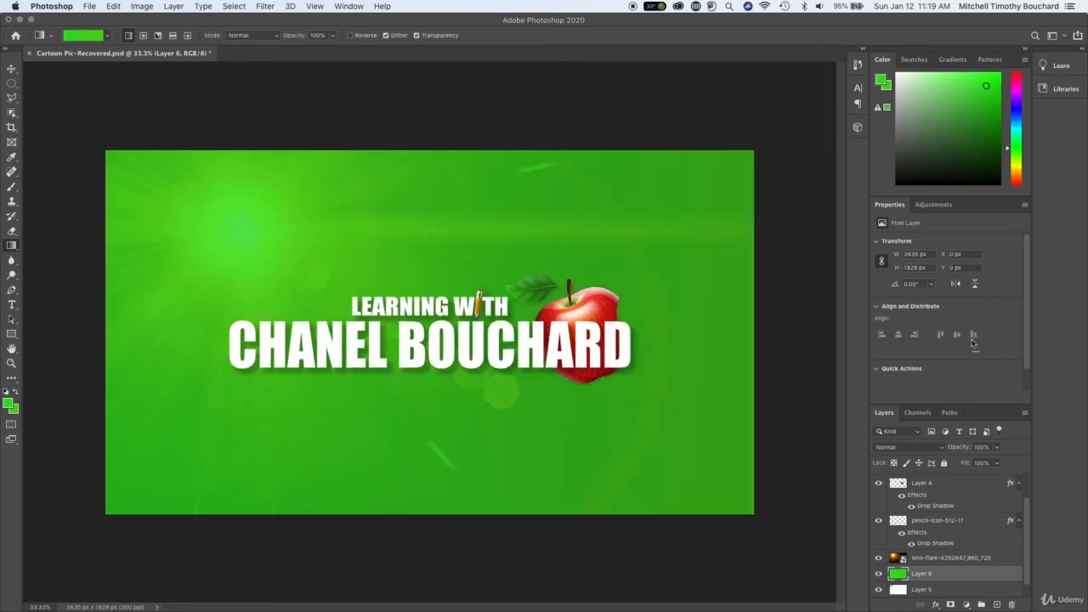
# Step: Change the foreground color to dark green 0c4307, swap it to the background, and redraw Layer 6's gradient diagonally from light to dark
pyautogui.click(9, 403)
pyautogui.click(528, 337)
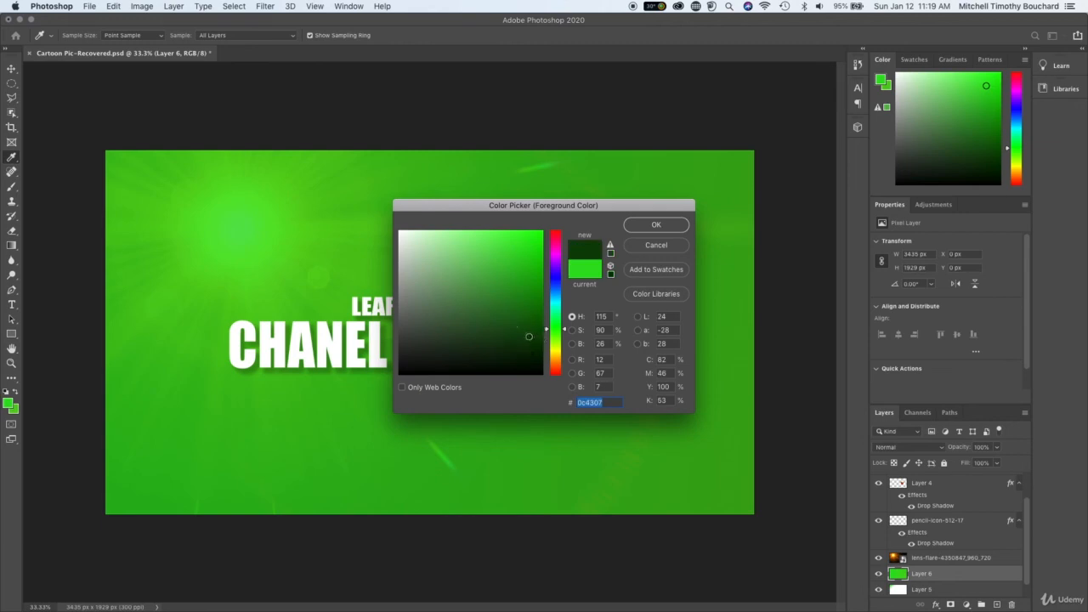
pyautogui.click(656, 224)
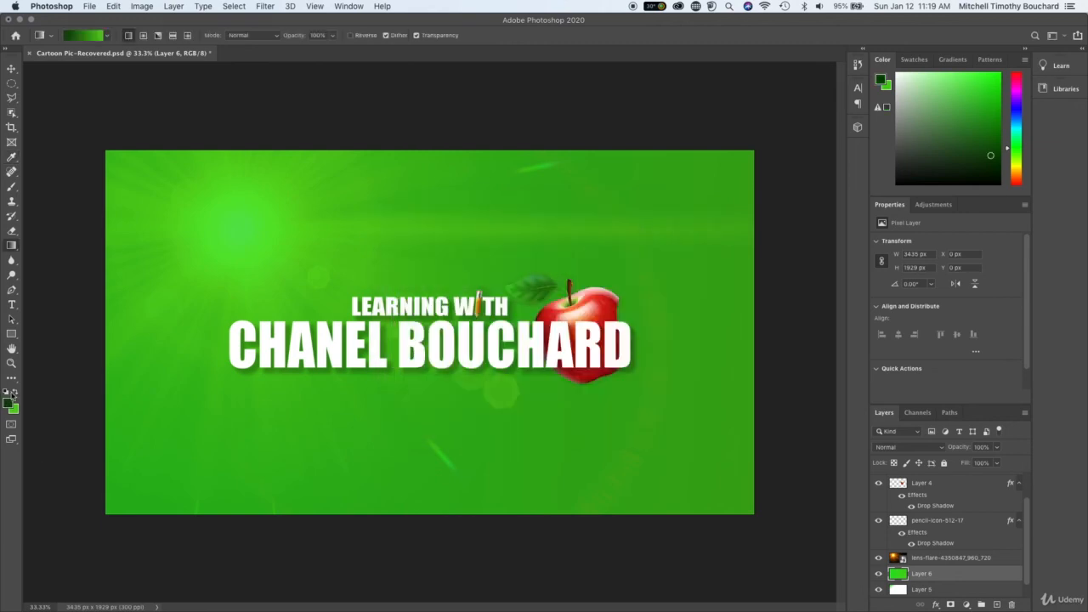
pyautogui.click(14, 393)
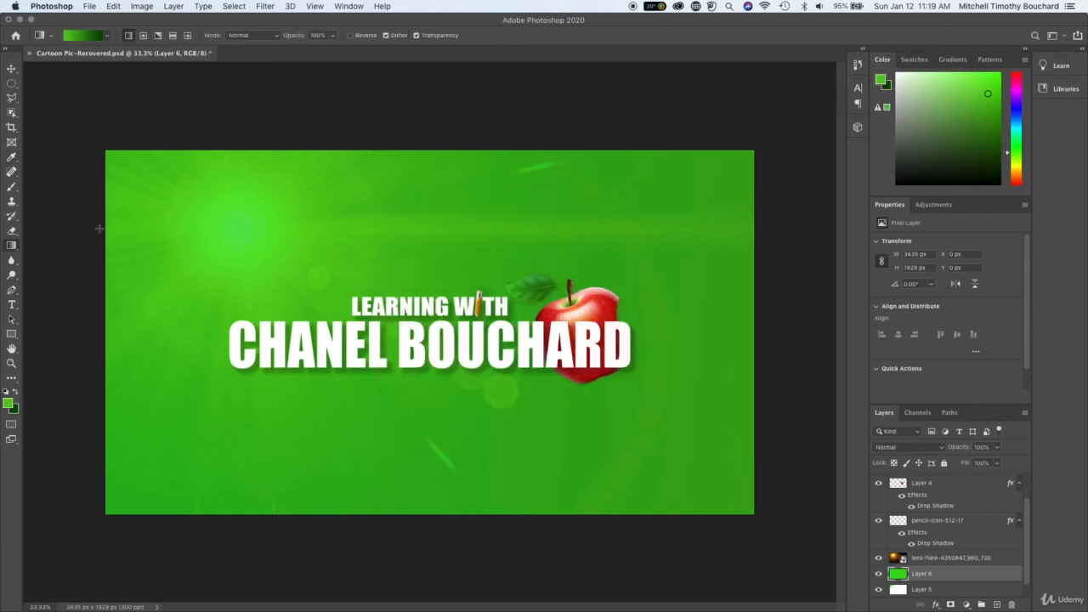
pyautogui.moveTo(128, 221); pyautogui.dragTo(834, 480)
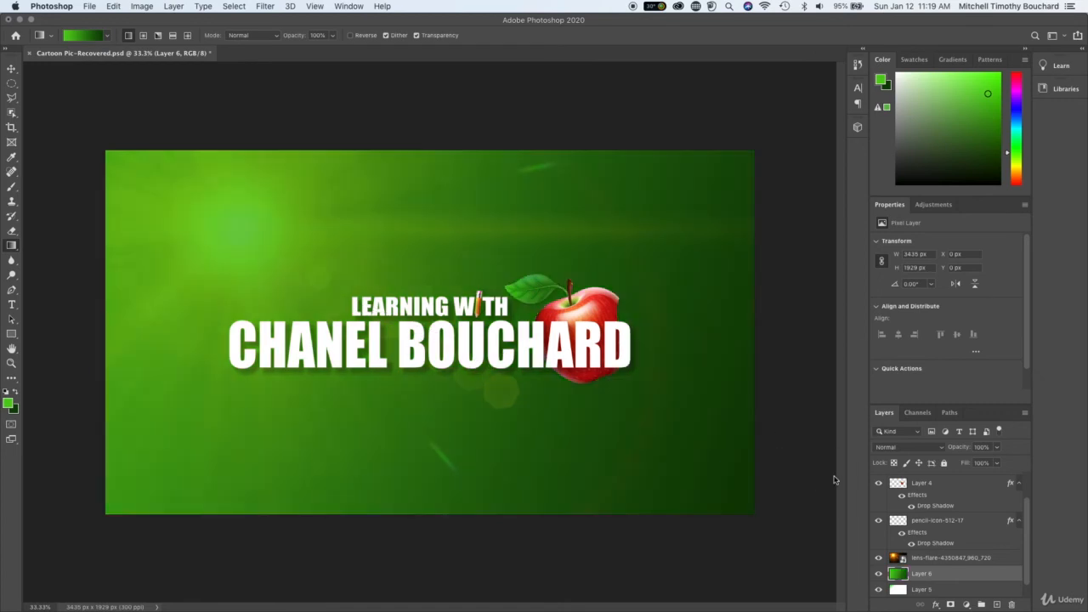
# Step: Redraw Layer 6's gradient at several angles and lengths, ending from the lens flare to the apple, and compare it with the layer hidden
pyautogui.moveTo(369, 215); pyautogui.dragTo(473, 395)
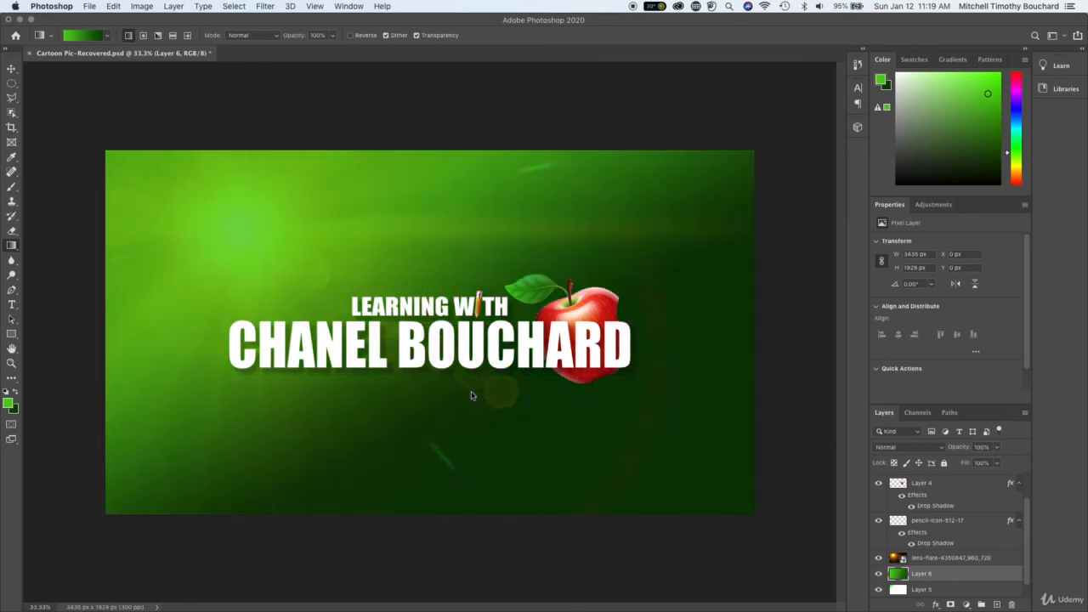
pyautogui.moveTo(475, 202); pyautogui.dragTo(449, 438)
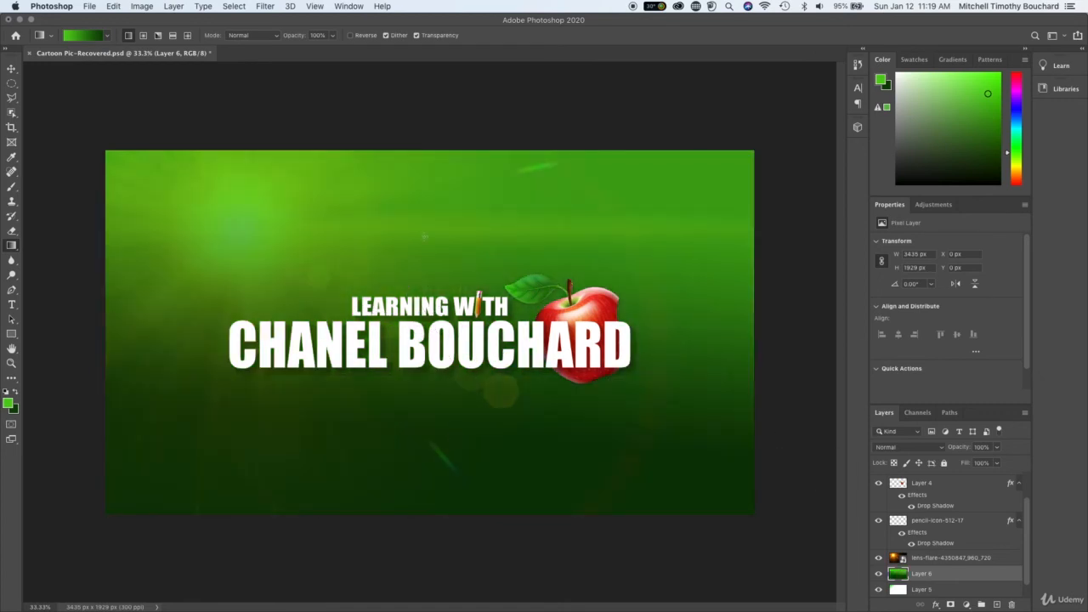
pyautogui.moveTo(424, 237); pyautogui.dragTo(648, 479)
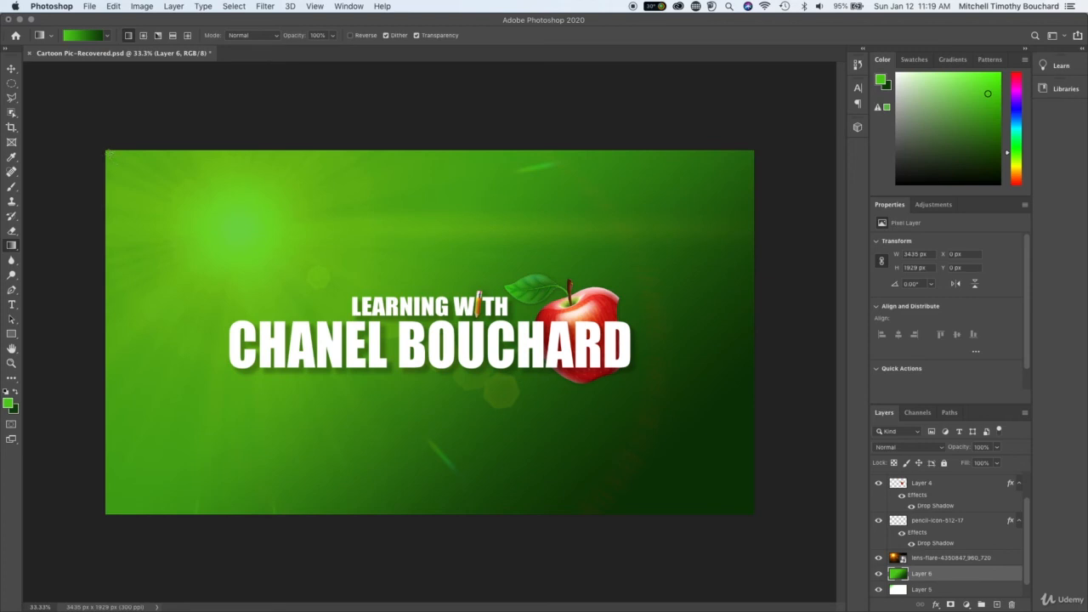
pyautogui.moveTo(107, 151); pyautogui.dragTo(776, 532)
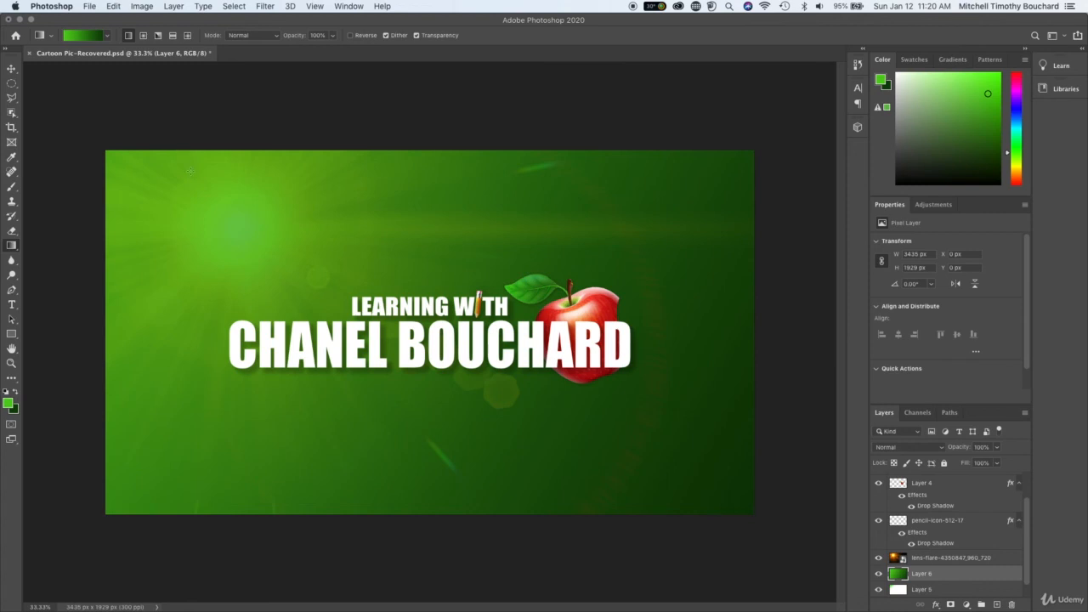
pyautogui.moveTo(222, 215); pyautogui.dragTo(591, 357)
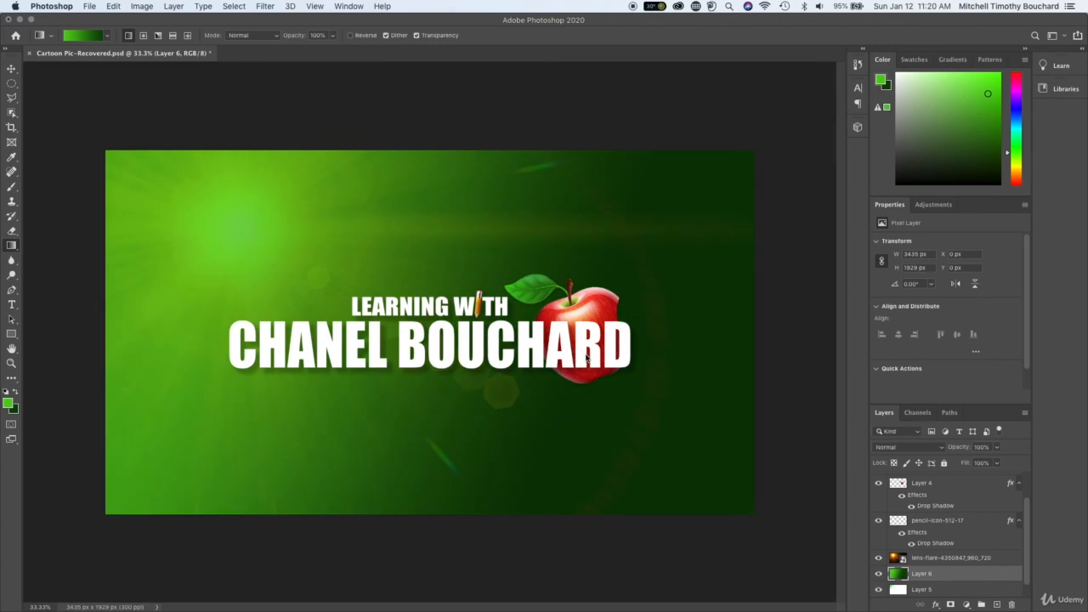
pyautogui.click(879, 575)
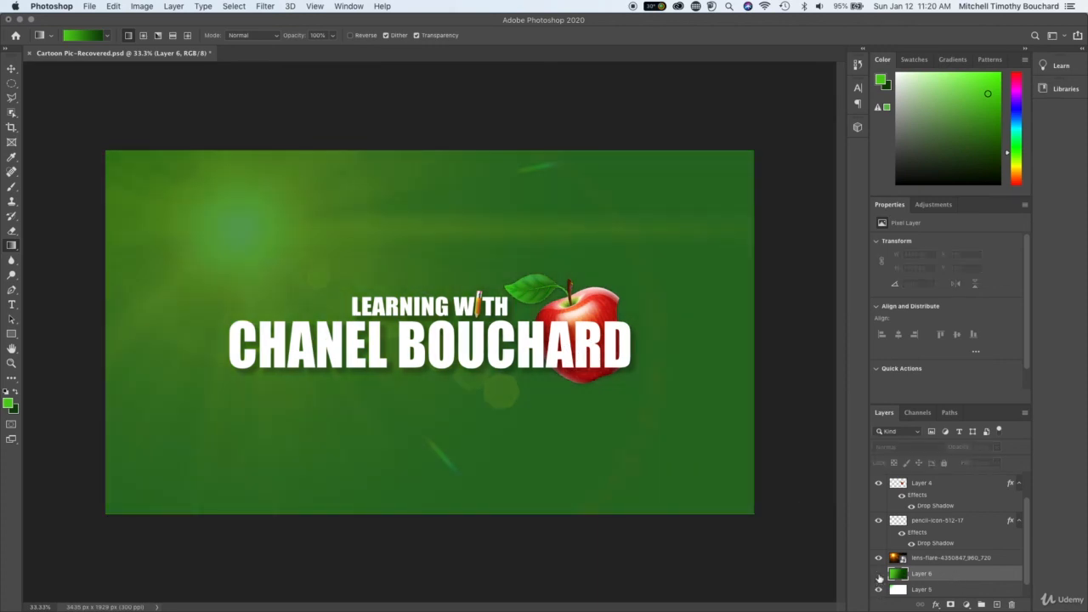
pyautogui.click(880, 576)
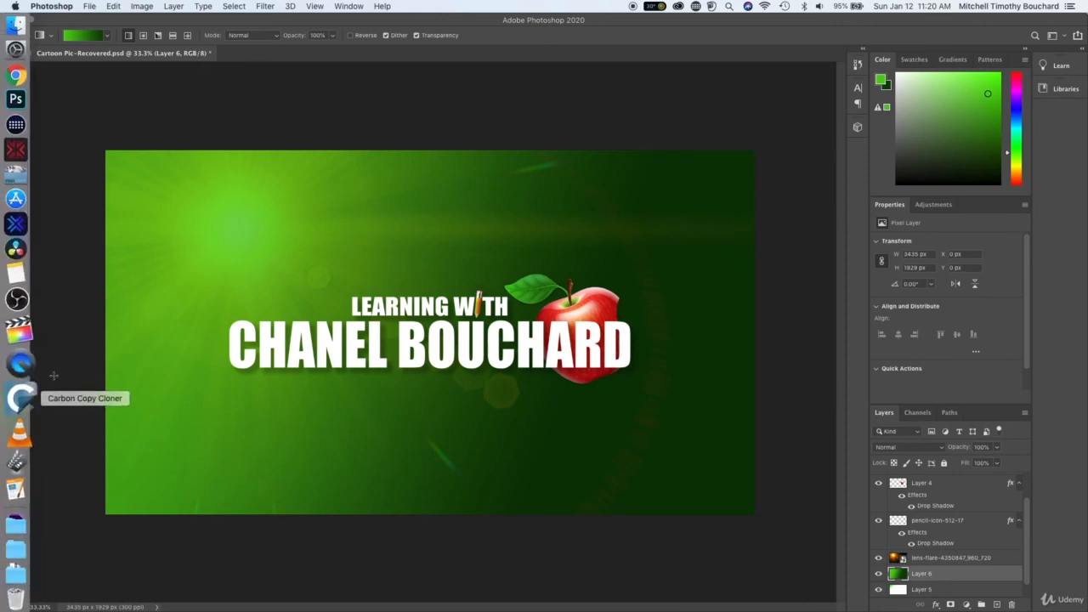
# Step: Replace the dark green with the lighter 24881a, keep it as background color, and redraw Layer 6's gradient diagonally from the lens flare
pyautogui.click(15, 391)
pyautogui.click(9, 404)
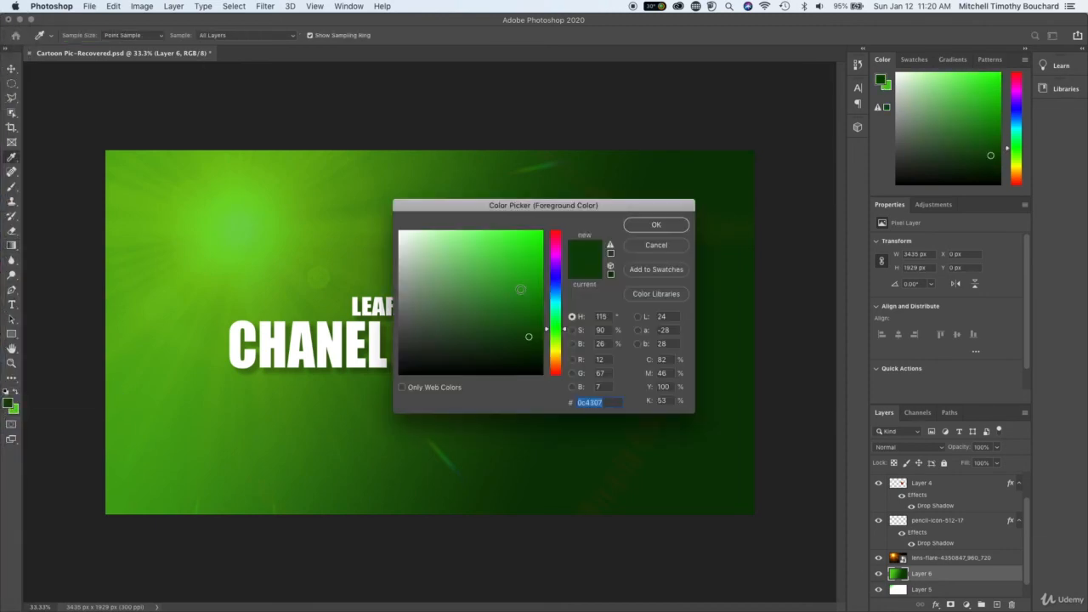
pyautogui.moveTo(522, 303); pyautogui.dragTo(515, 298)
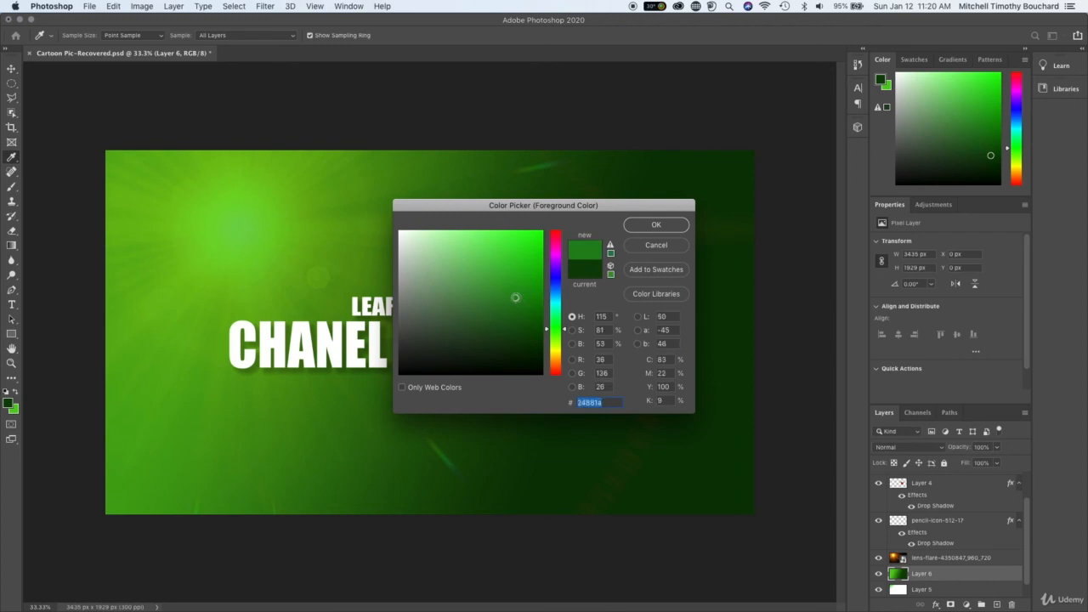
pyautogui.click(654, 226)
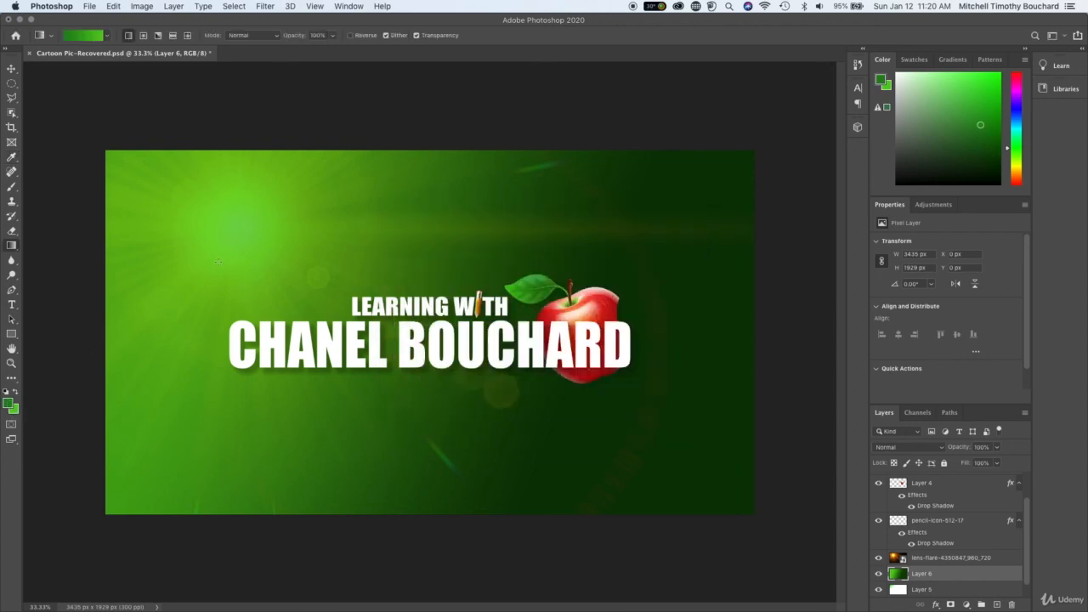
pyautogui.click(15, 393)
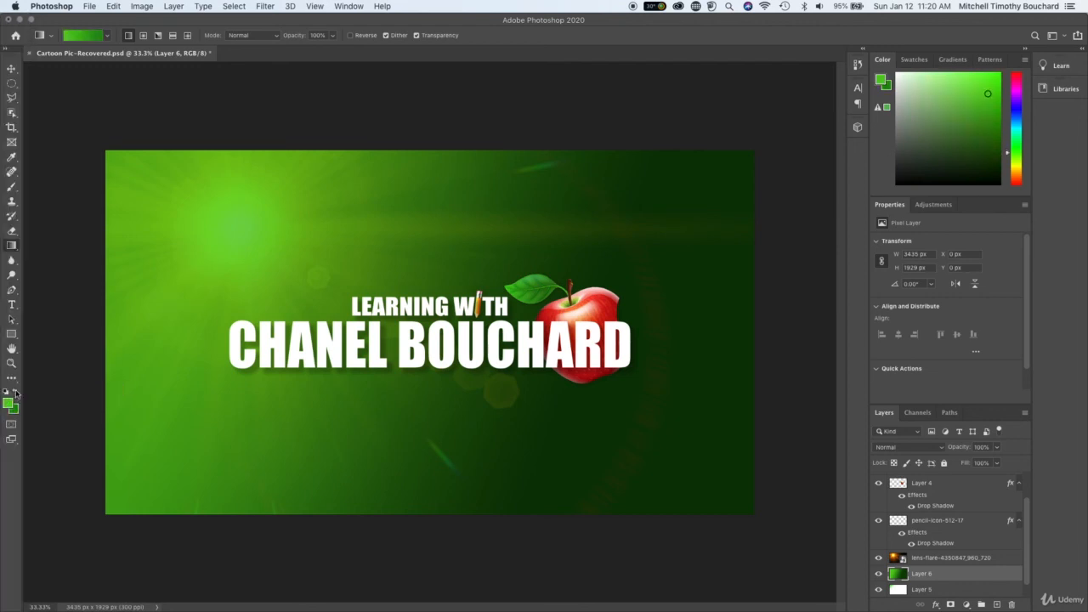
pyautogui.moveTo(226, 222); pyautogui.dragTo(644, 409)
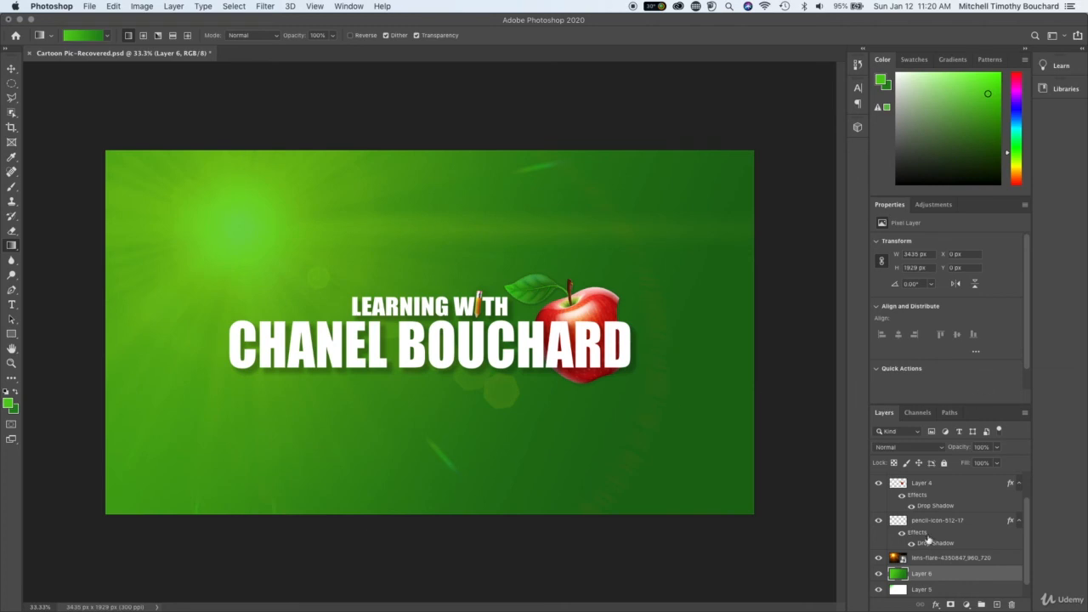
# Step: Toggle Layer 6's visibility off and on to compare the artwork with and without the new gradient
pyautogui.click(880, 575)
pyautogui.click(879, 575)
pyautogui.scroll(-1, 880, 576)
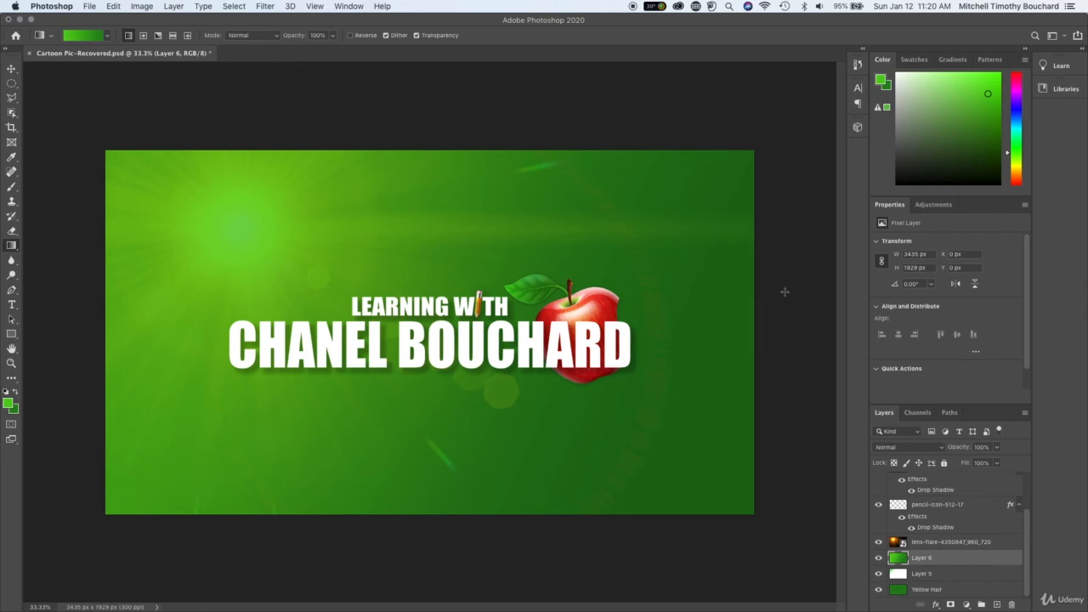
# Step: Set the lens flare layer's opacity to 20%
pyautogui.click(904, 545)
pyautogui.moveTo(967, 449)
pyautogui.mouseDown()
pyautogui.moveTo(957, 451)
pyautogui.moveTo(985, 449)
pyautogui.moveTo(965, 451)
pyautogui.mouseUp()
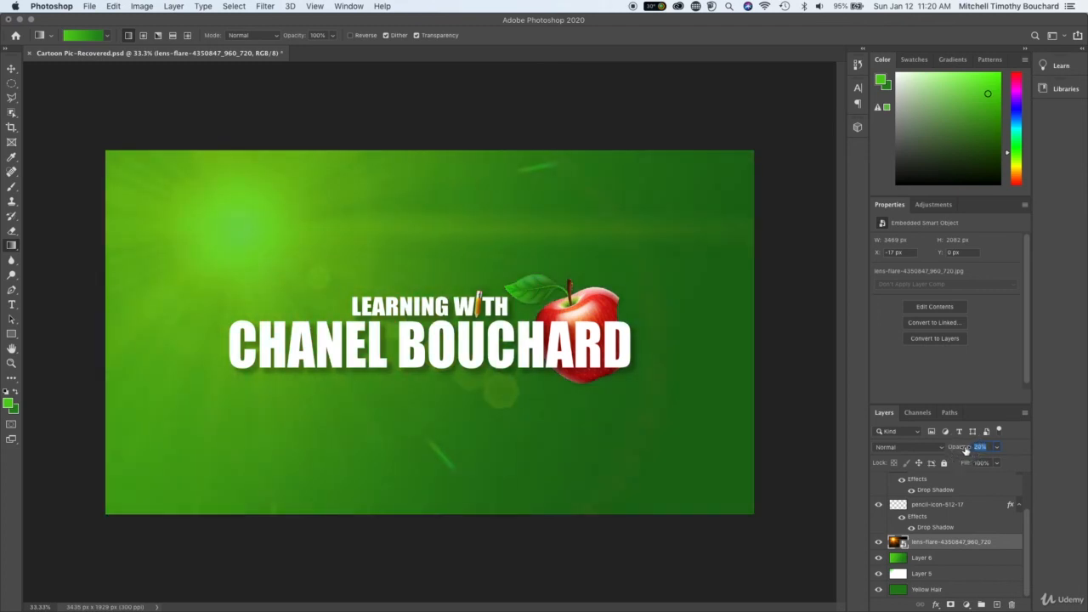
pyautogui.click(584, 99)
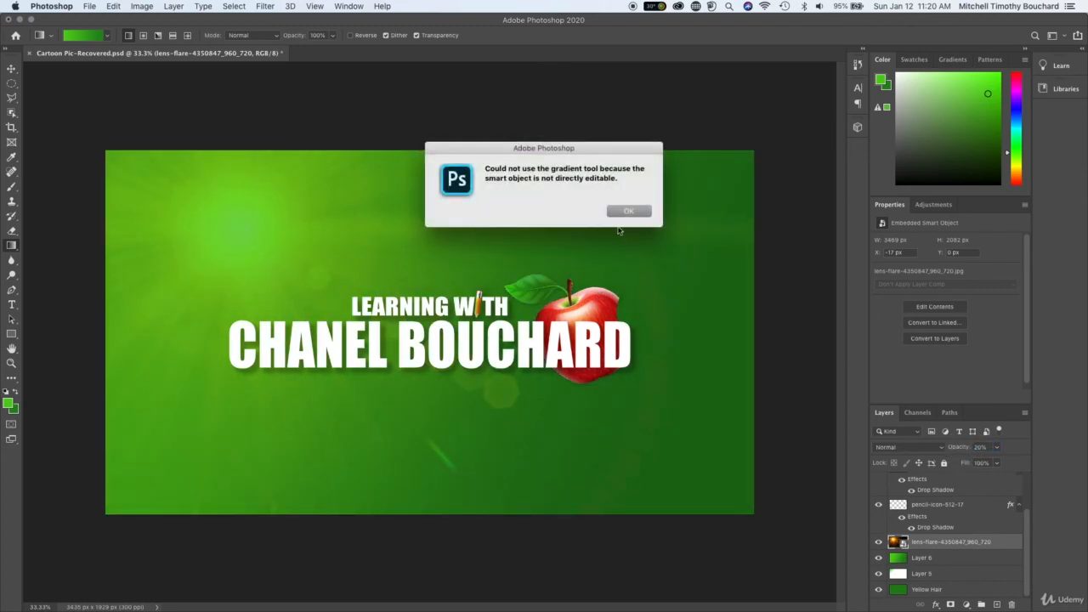
pyautogui.click(624, 213)
# Step: Swap the foreground and background colors and redraw Layer 6's gradient diagonally from dark green at upper left to bright green at lower right
pyautogui.click(15, 393)
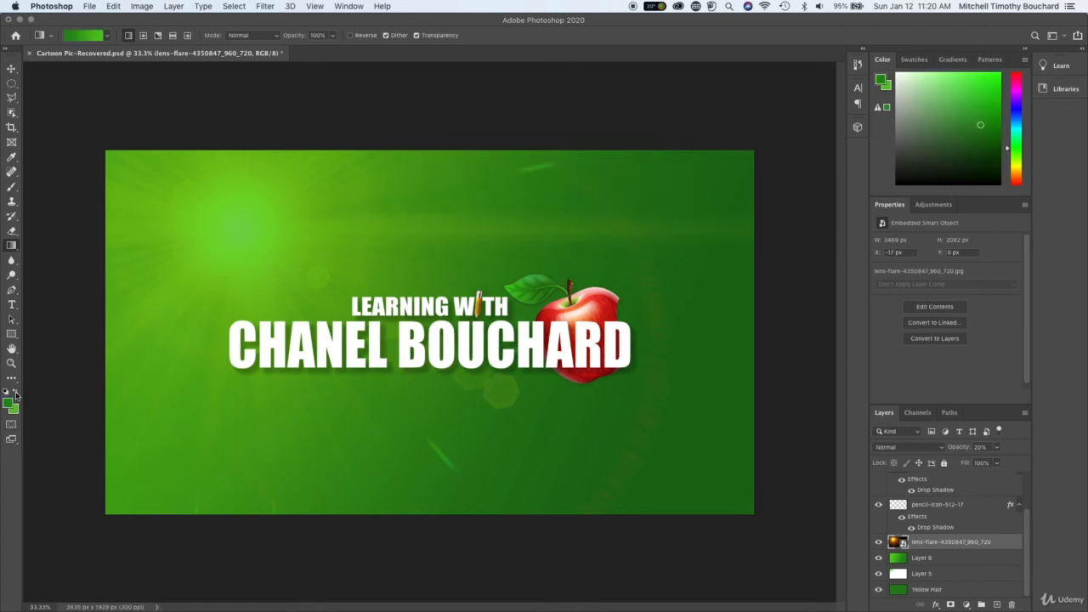
pyautogui.click(15, 393)
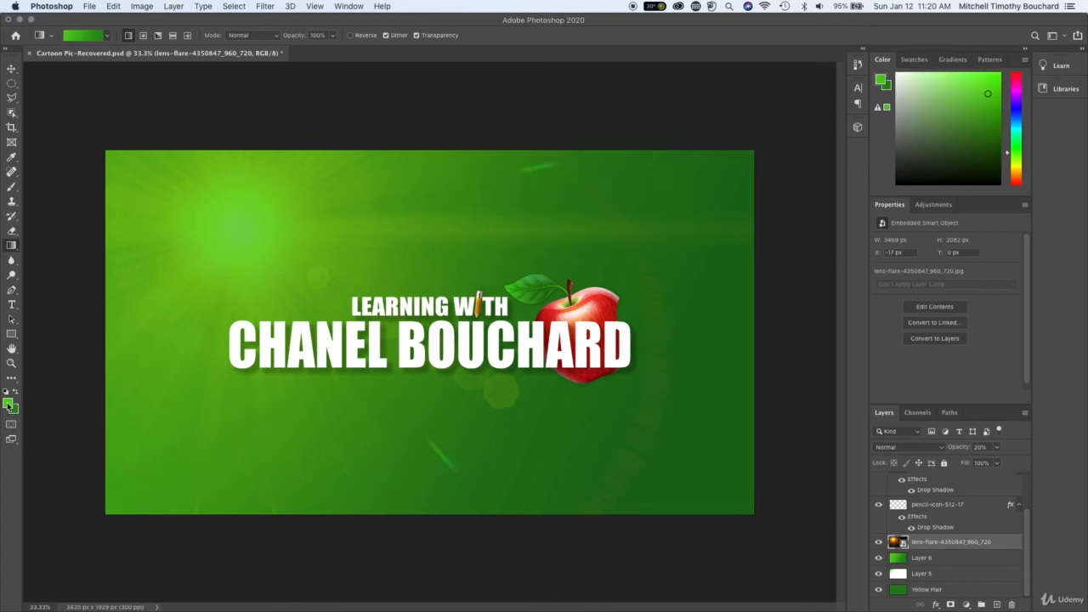
pyautogui.click(14, 394)
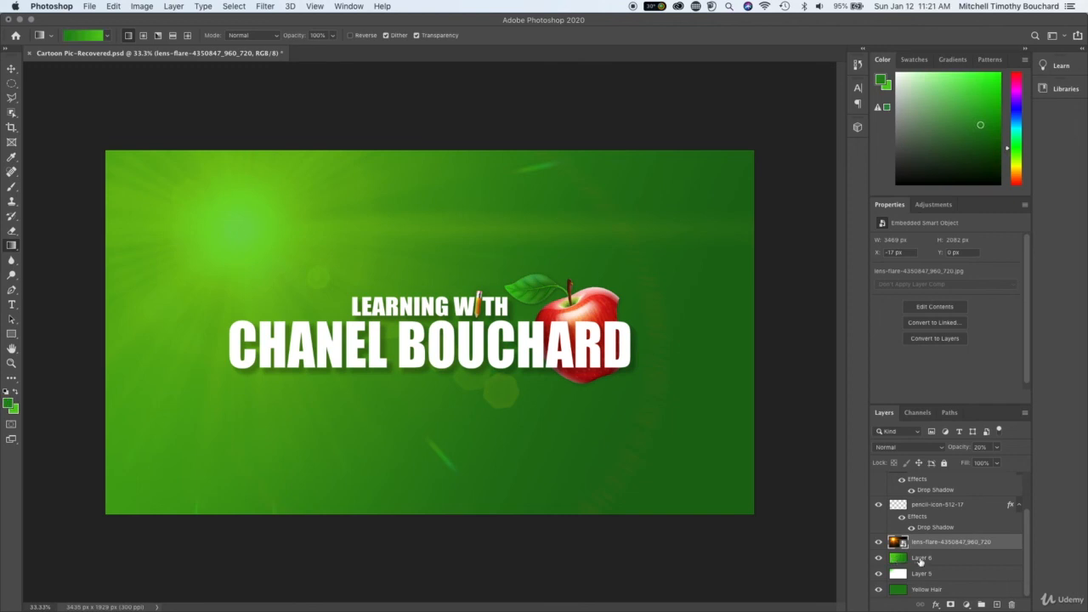
pyautogui.click(935, 562)
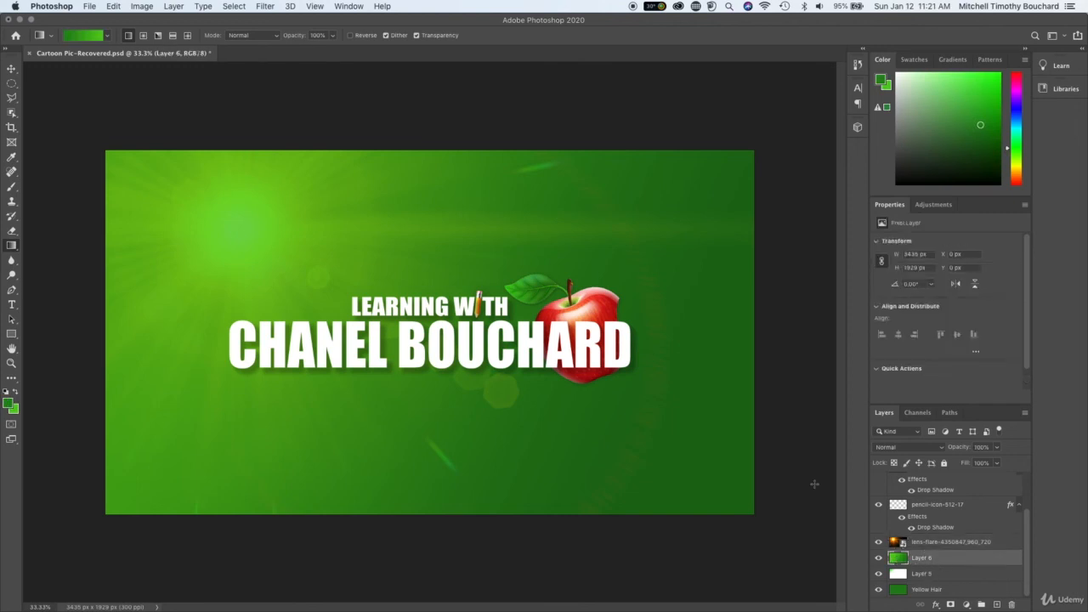
pyautogui.moveTo(320, 242); pyautogui.dragTo(778, 484)
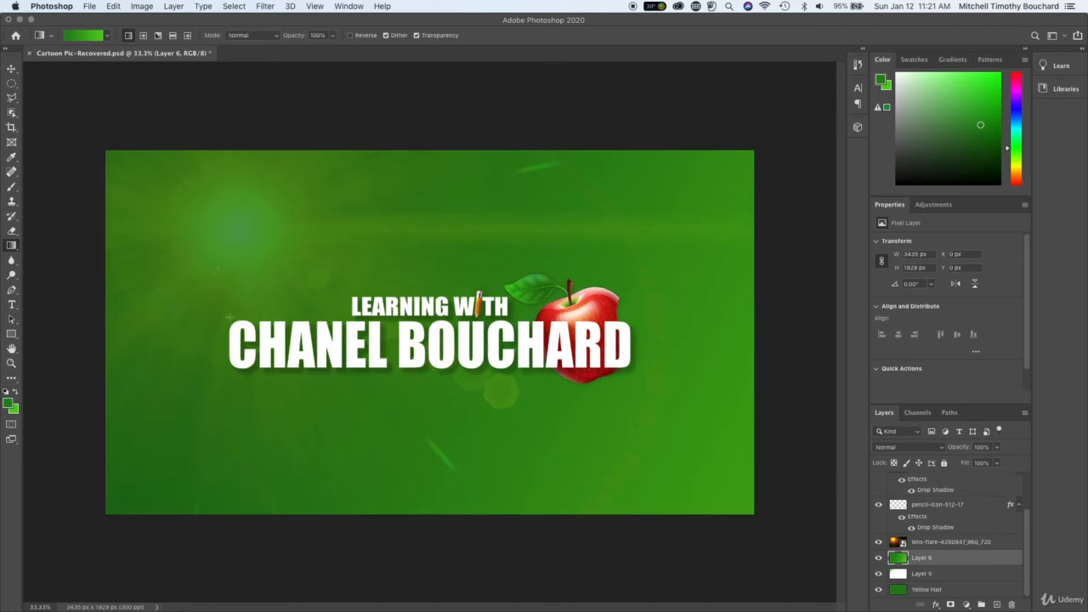
# Step: Swap the colors back and redraw Layer 6's gradient from bright green at the lens flare to dark green below the title
pyautogui.click(15, 392)
pyautogui.moveTo(217, 211); pyautogui.dragTo(645, 459)
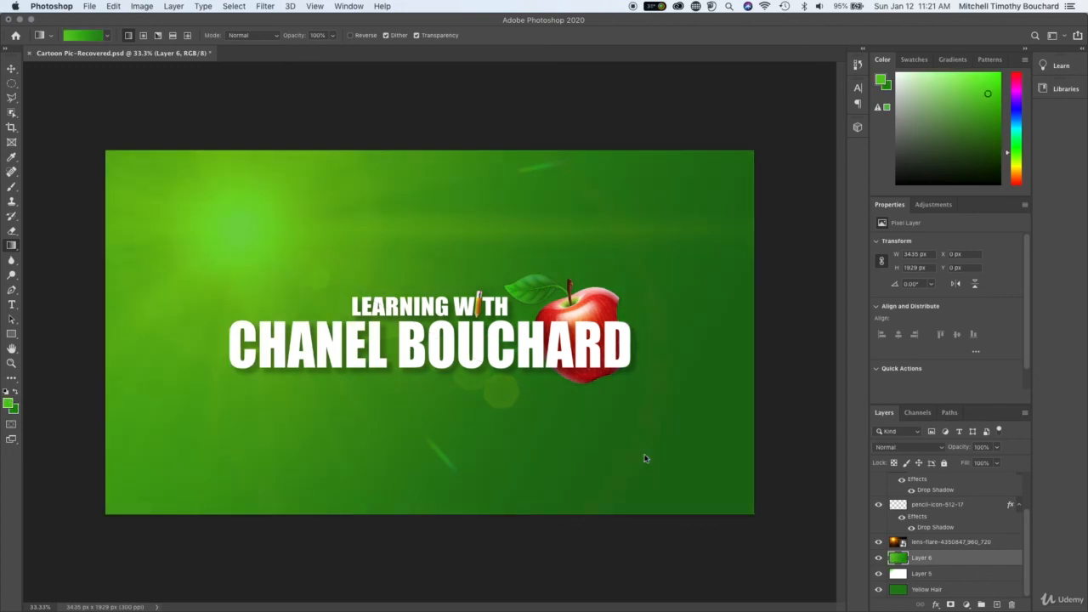
pyautogui.moveTo(252, 215); pyautogui.dragTo(438, 424)
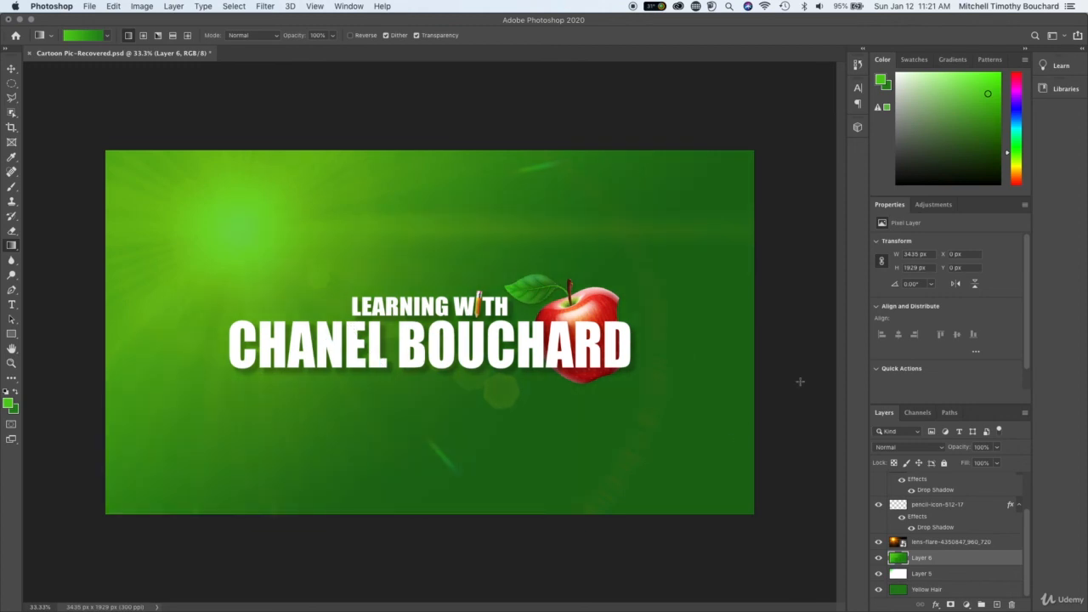